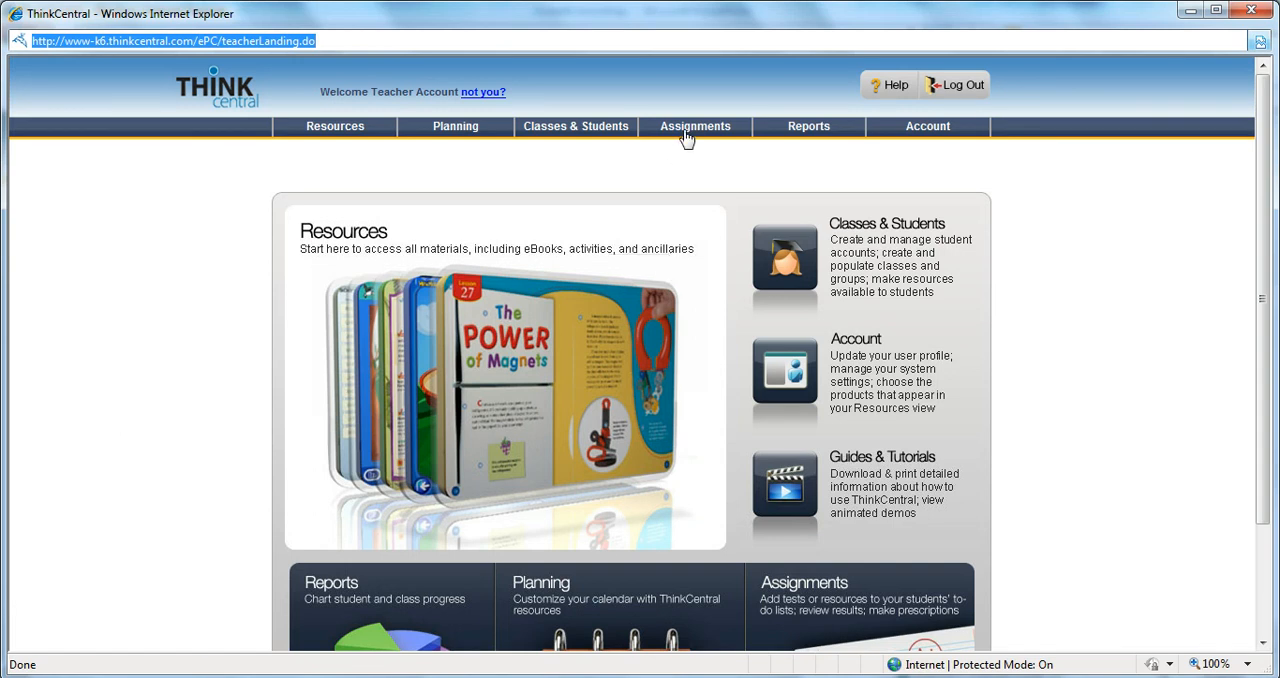
# Open the assignments list and start adding a new test
pyautogui.click(826, 600)
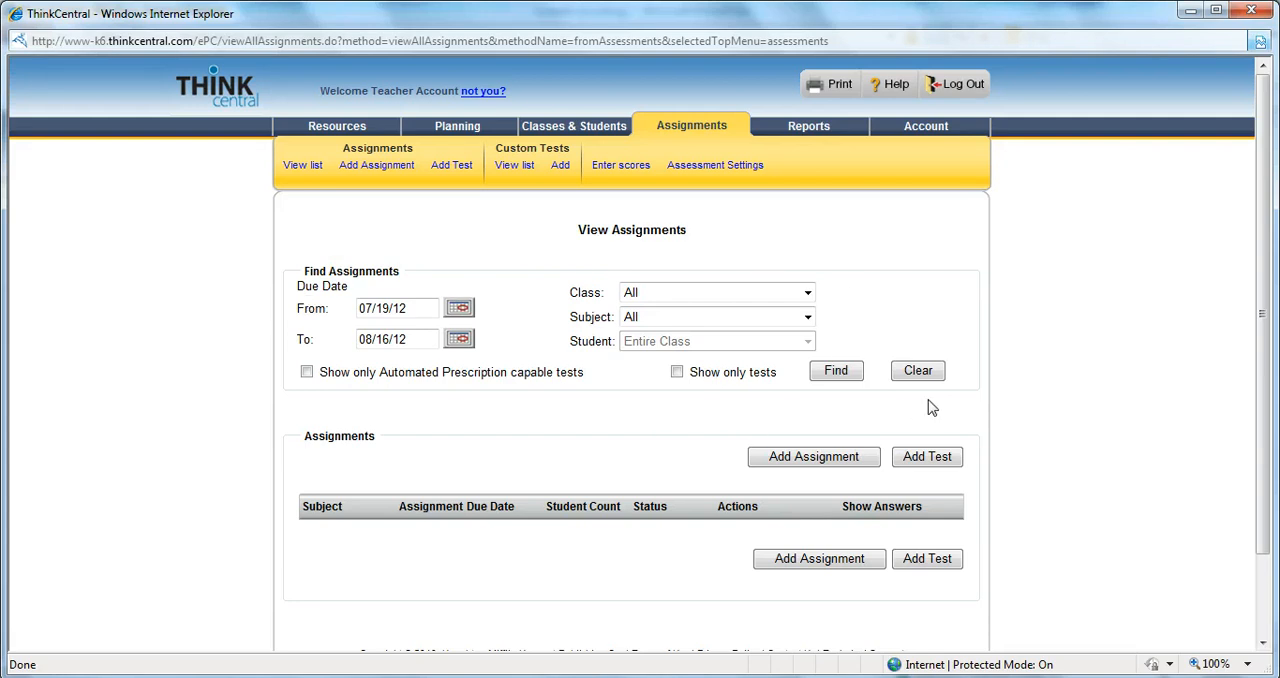
pyautogui.moveTo(1269, 307); pyautogui.dragTo(1265, 374)
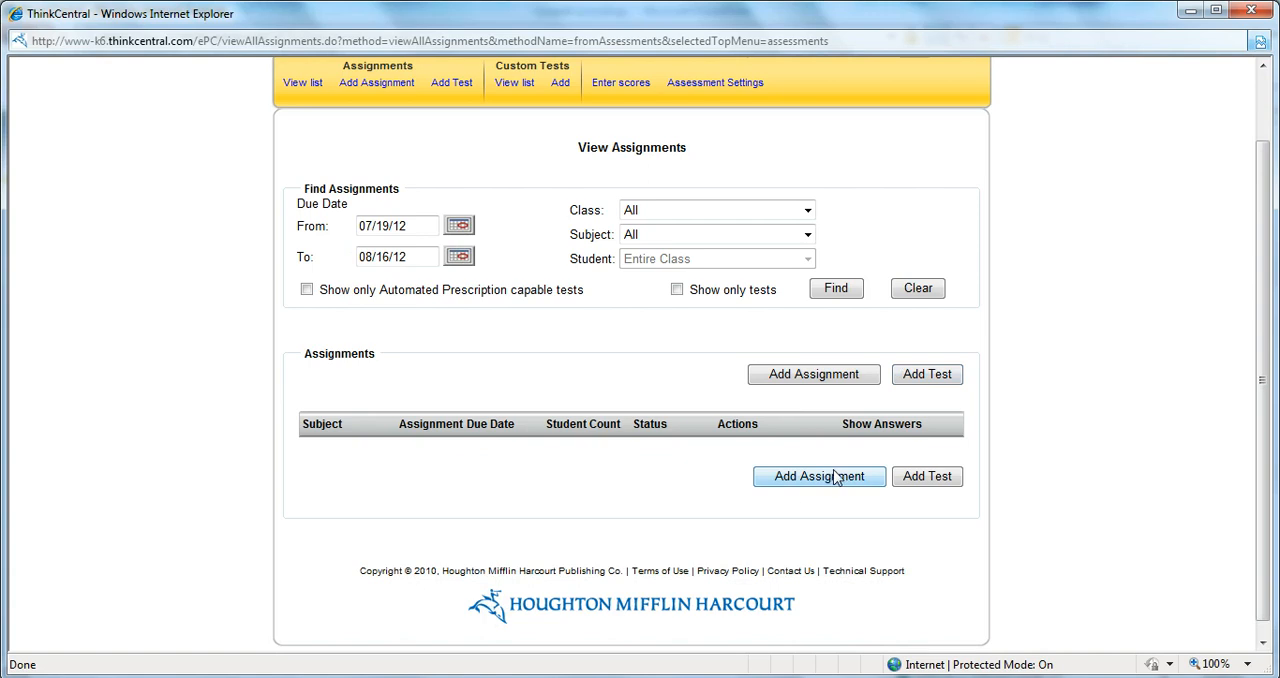
pyautogui.click(924, 480)
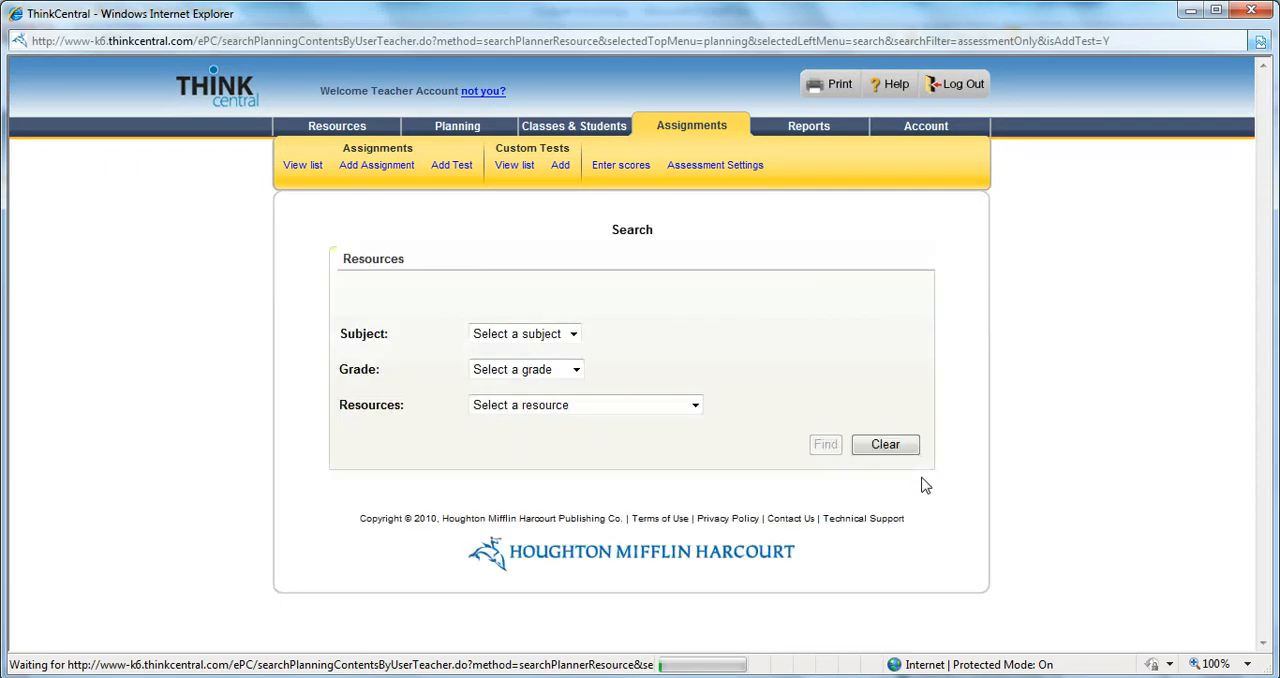
# Search for tests with subject Reading, Grade 1 and resource Journeys Online Assessment L1, 2012
pyautogui.click(573, 335)
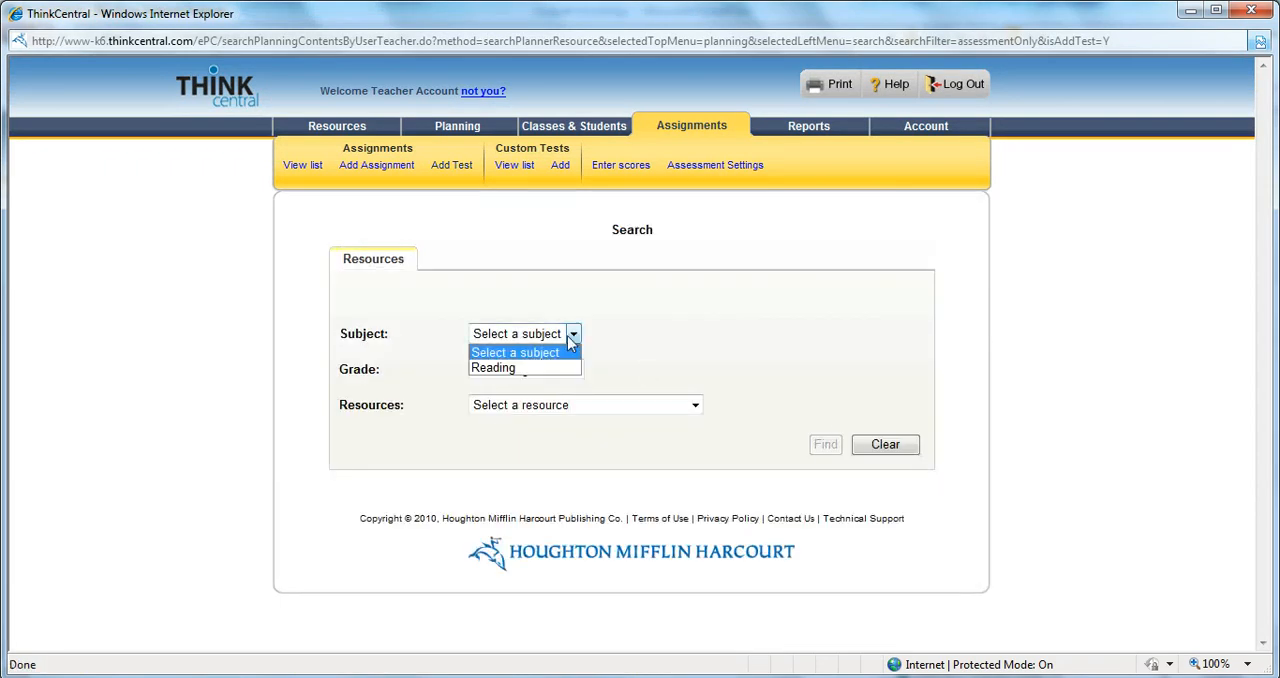
pyautogui.click(520, 366)
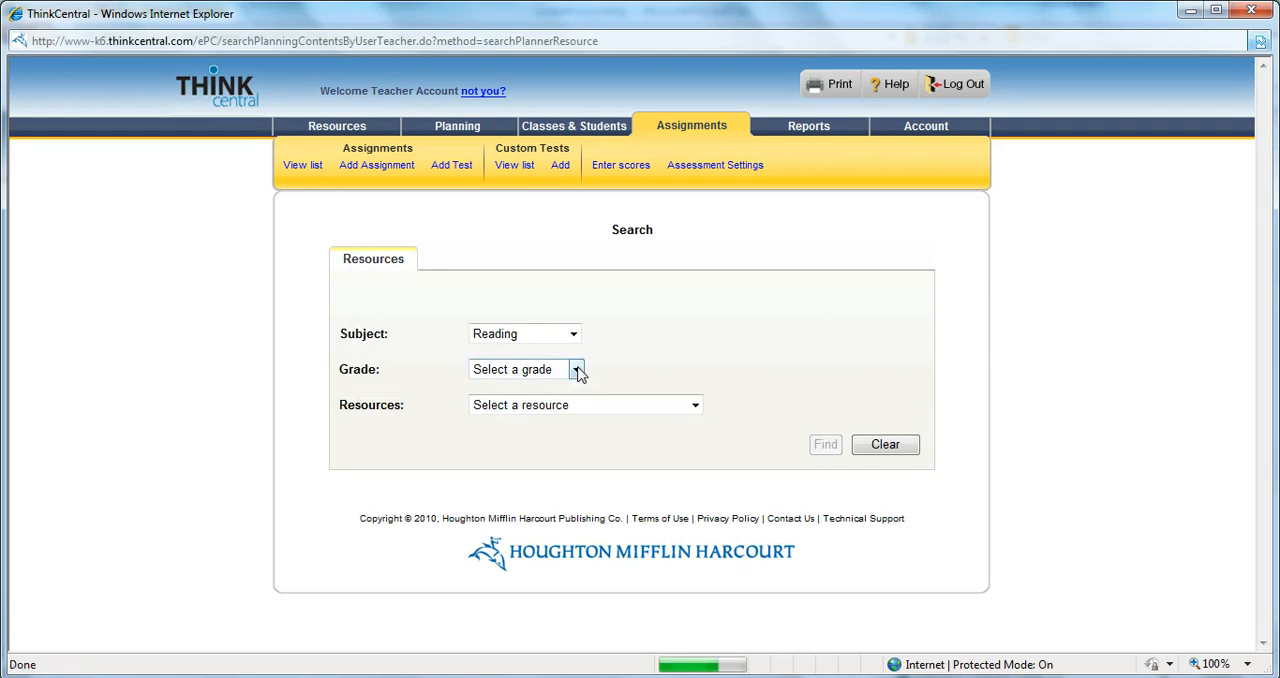
pyautogui.click(577, 369)
pyautogui.click(570, 436)
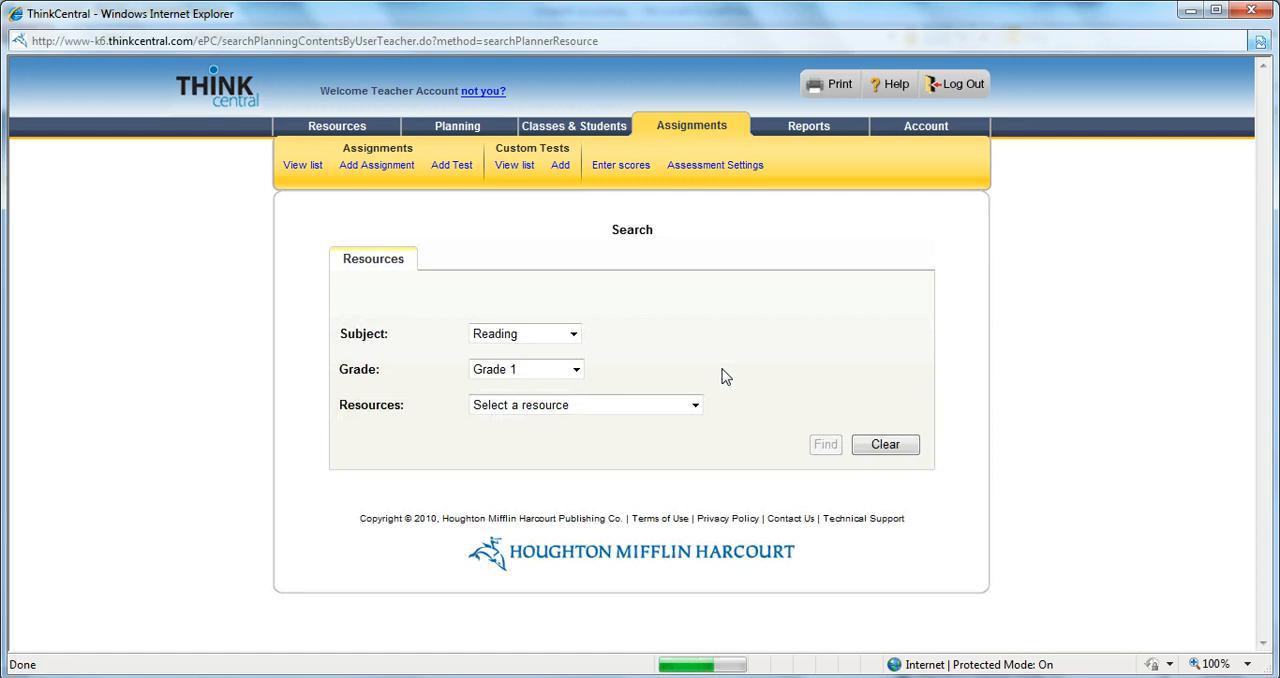
pyautogui.click(695, 405)
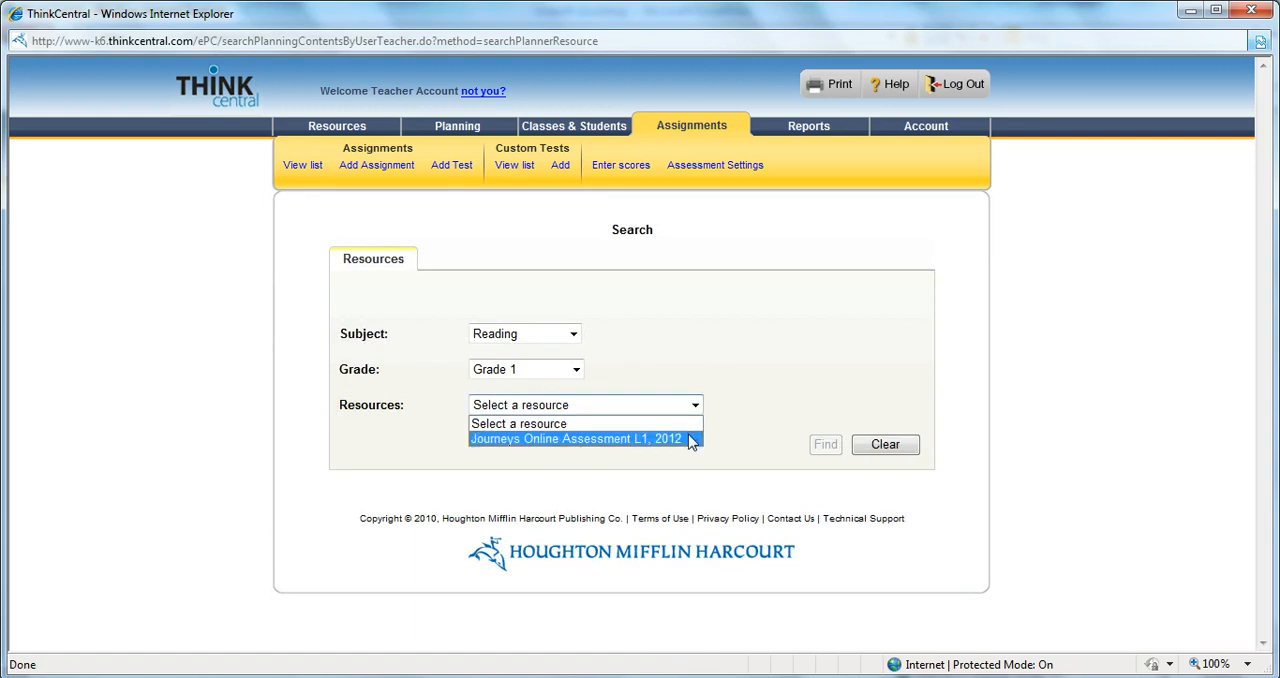
pyautogui.click(692, 440)
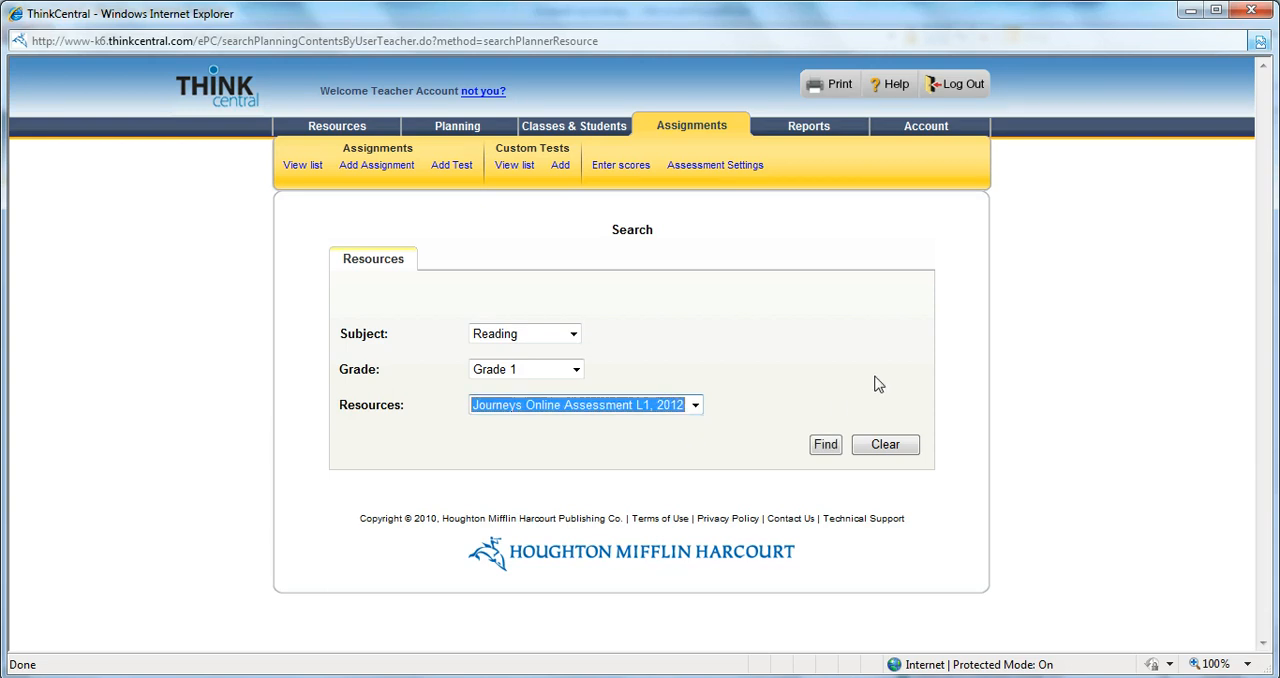
pyautogui.click(825, 446)
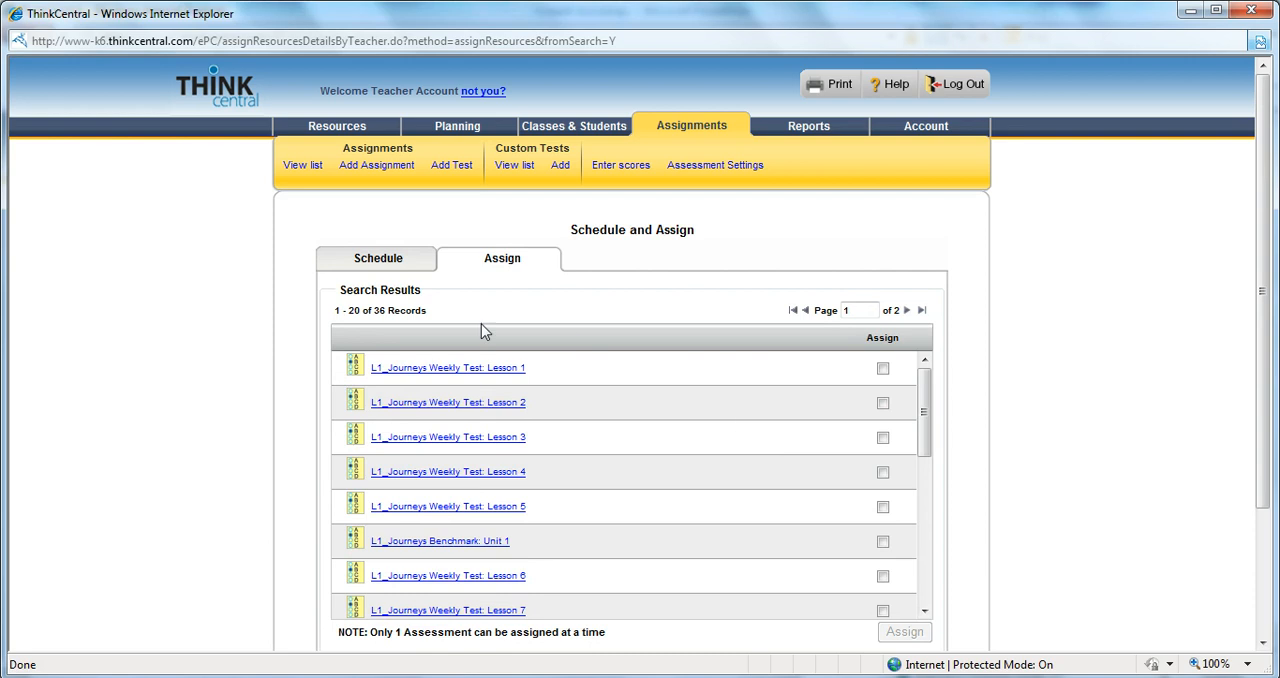
# Preview L1_Journeys Weekly Test: Lesson 1 with all questions expanded, and close the preview window
pyautogui.click(476, 368)
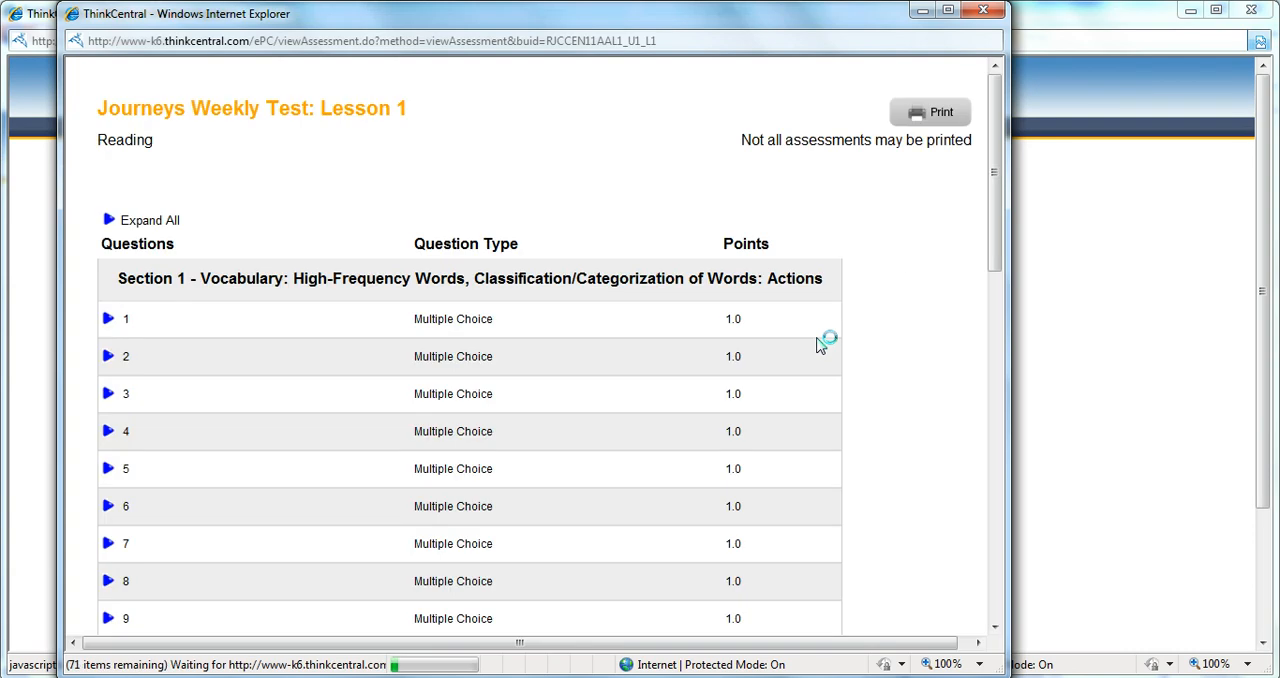
pyautogui.click(110, 221)
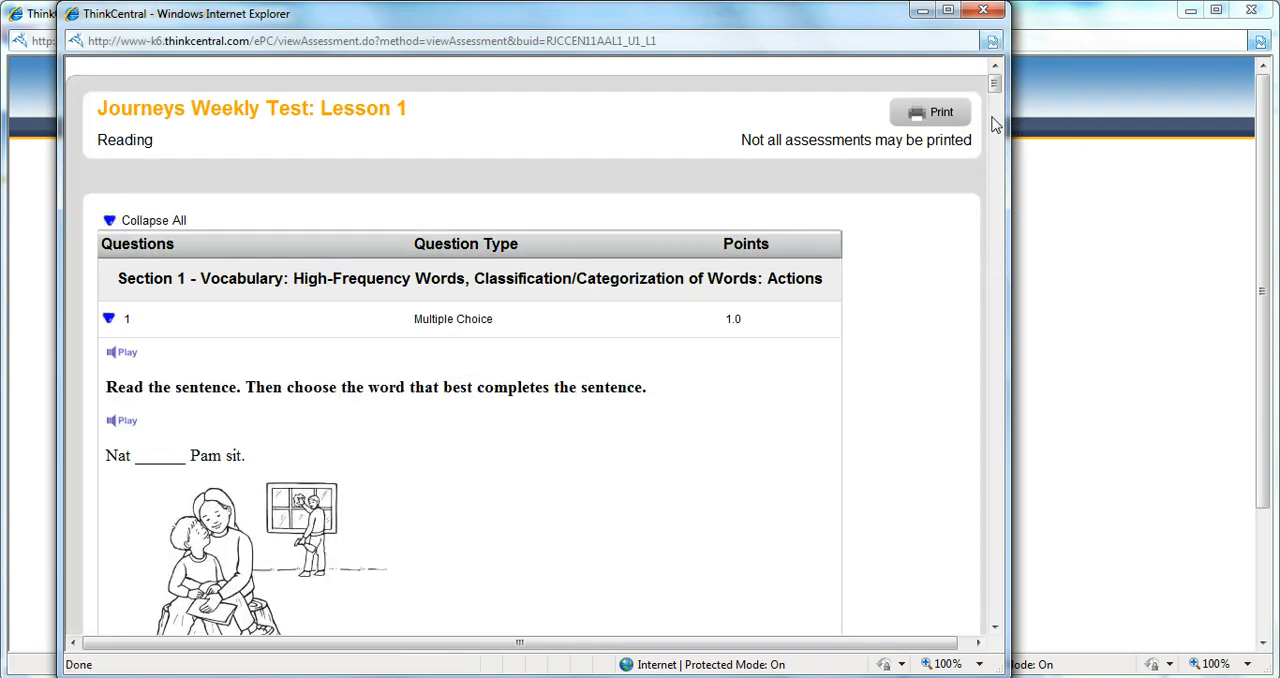
pyautogui.moveTo(996, 87)
pyautogui.mouseDown()
pyautogui.moveTo(996, 115)
pyautogui.moveTo(996, 80)
pyautogui.mouseUp()
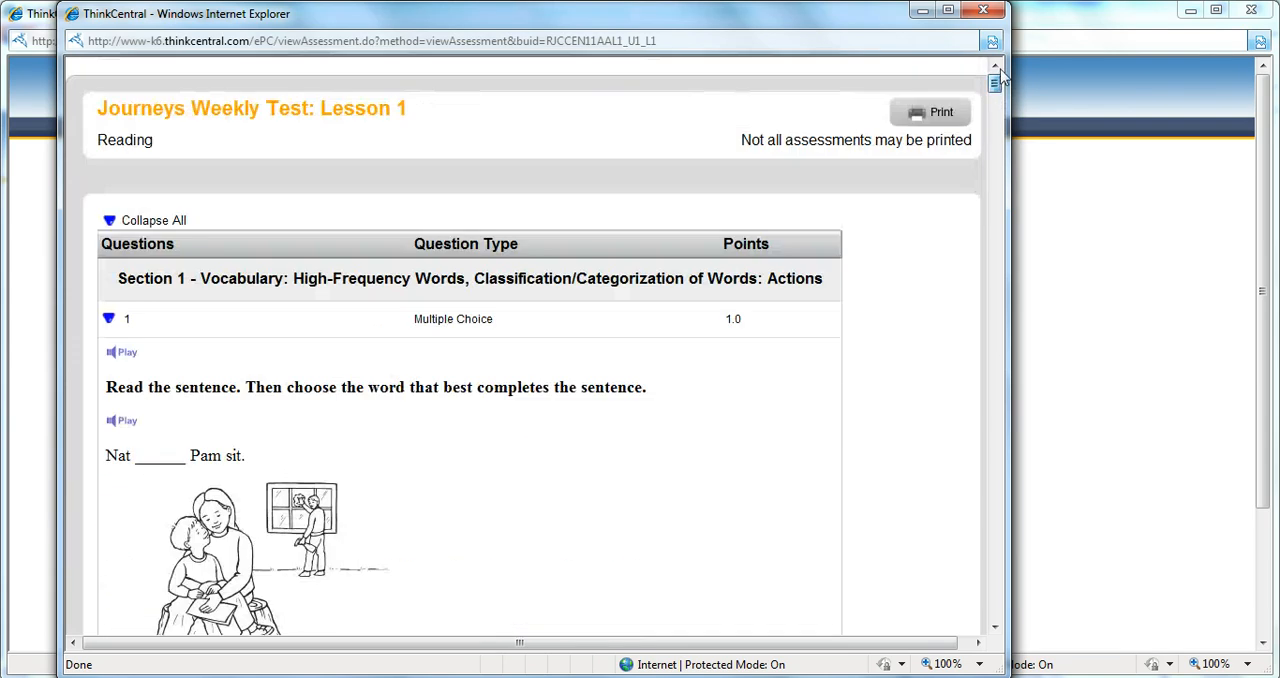
pyautogui.click(991, 12)
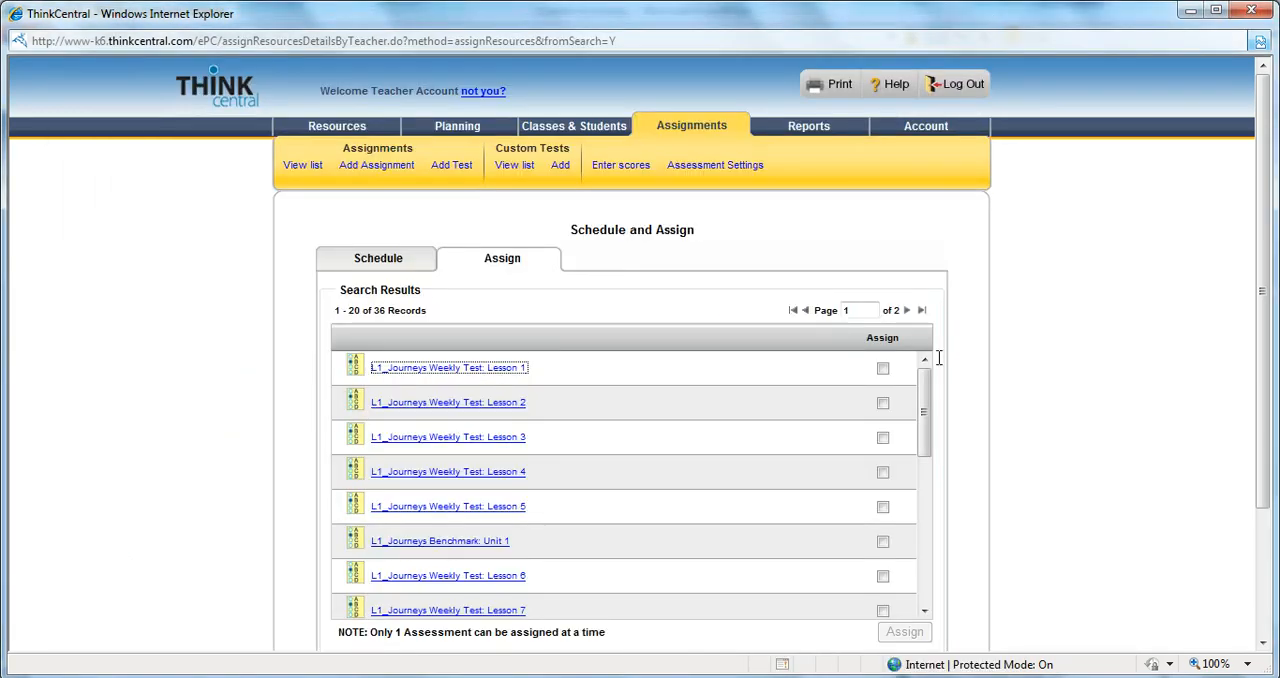
# Select L1_Journeys Weekly Test: Lesson 1 in the search results and assign it
pyautogui.click(883, 370)
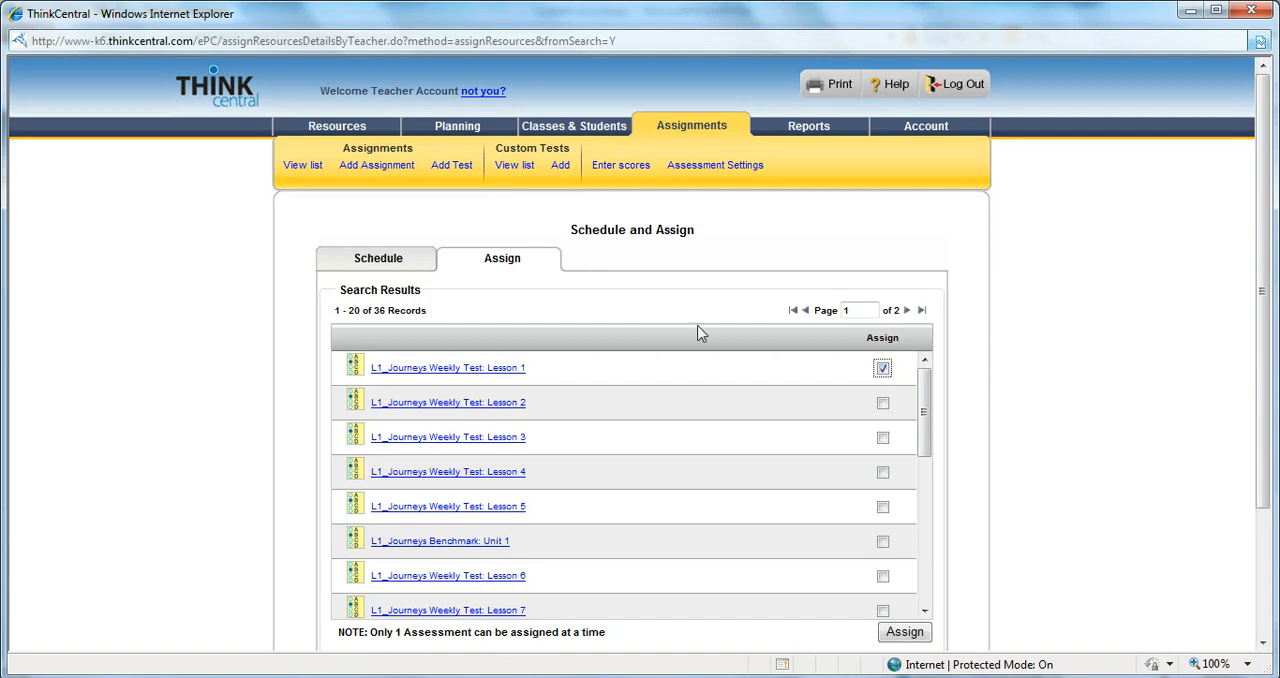
pyautogui.moveTo(1270, 248); pyautogui.dragTo(1272, 360)
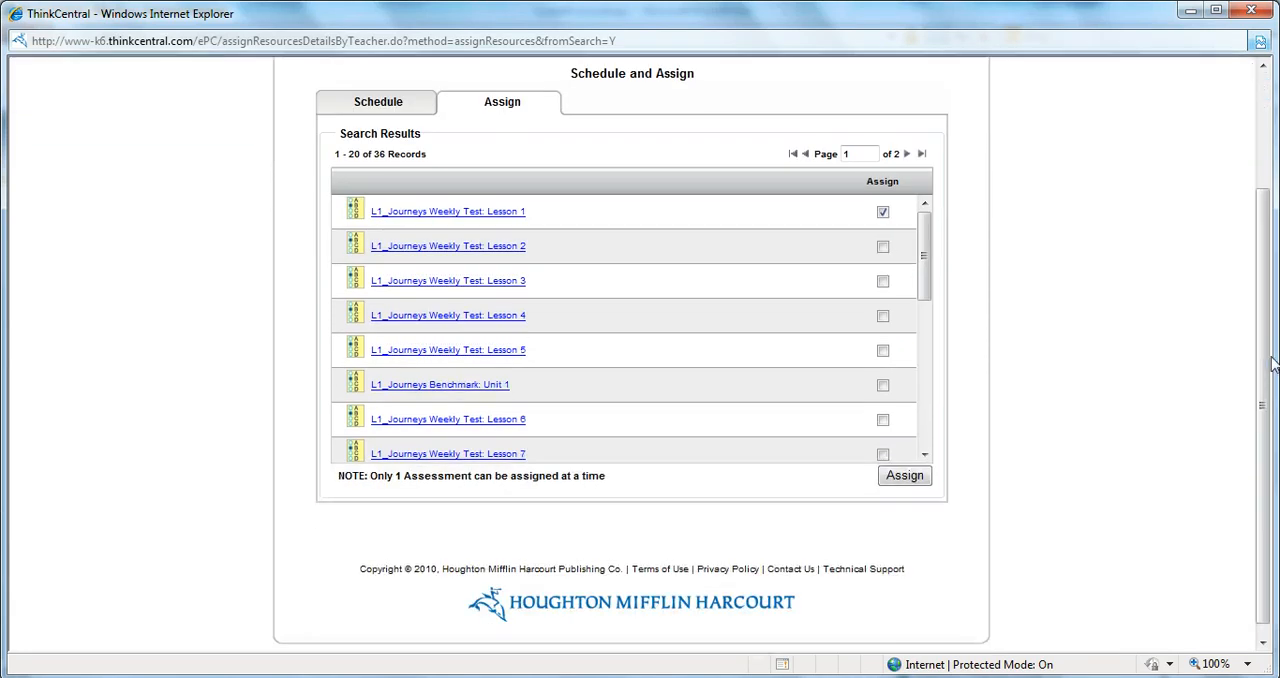
pyautogui.click(899, 481)
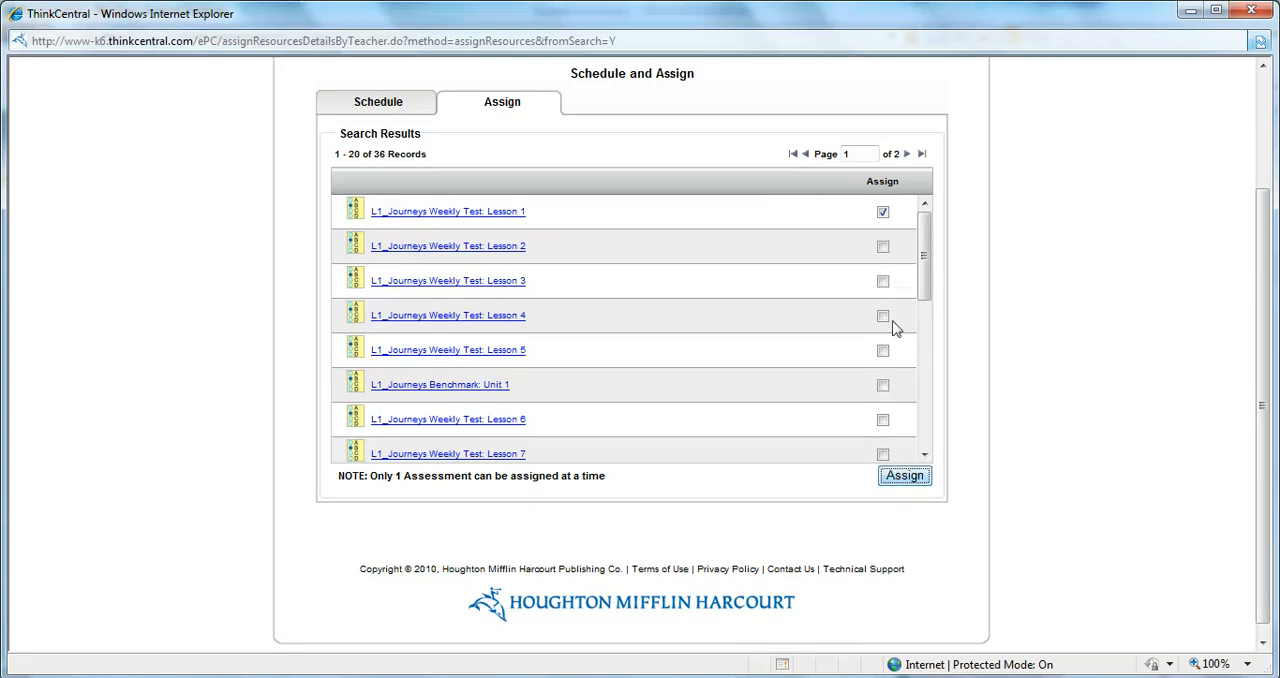
pyautogui.click(905, 479)
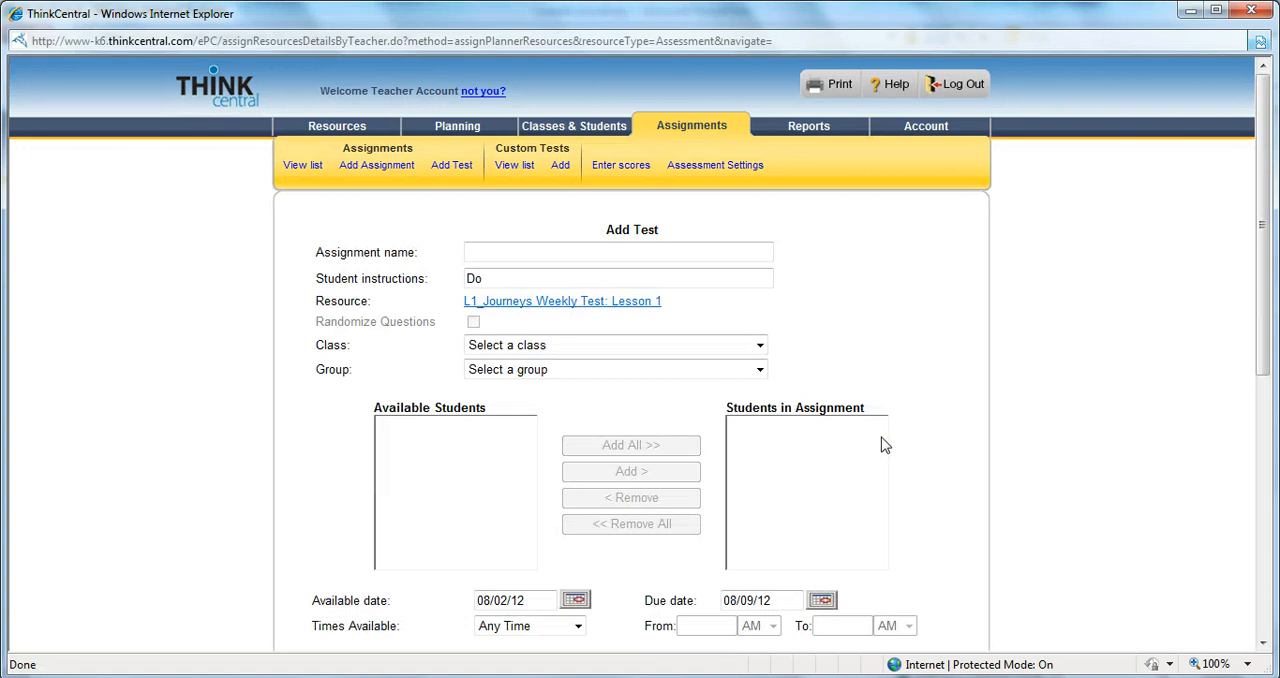
# Name the assignment "Weekly Test, Lesson 1"
pyautogui.click(528, 254)
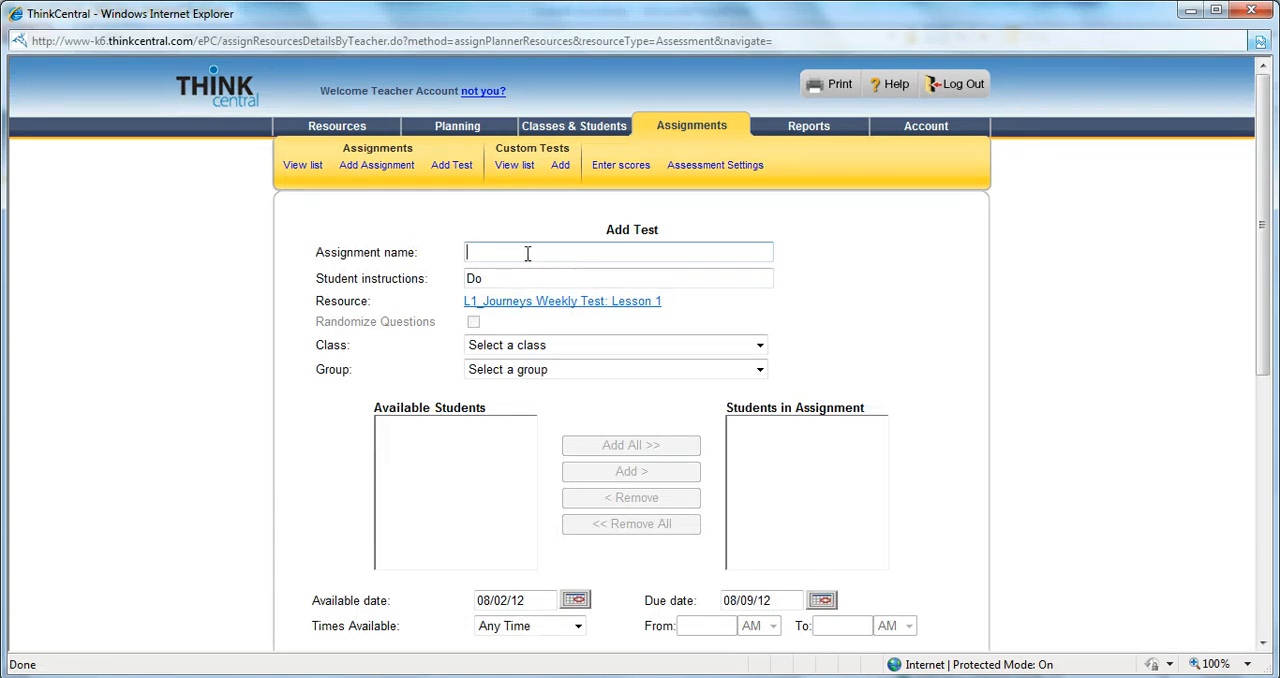
pyautogui.write('Weekly Test, Lesson 1')
# Replace the student instructions with "Good luck on this test!"
pyautogui.click(508, 278)
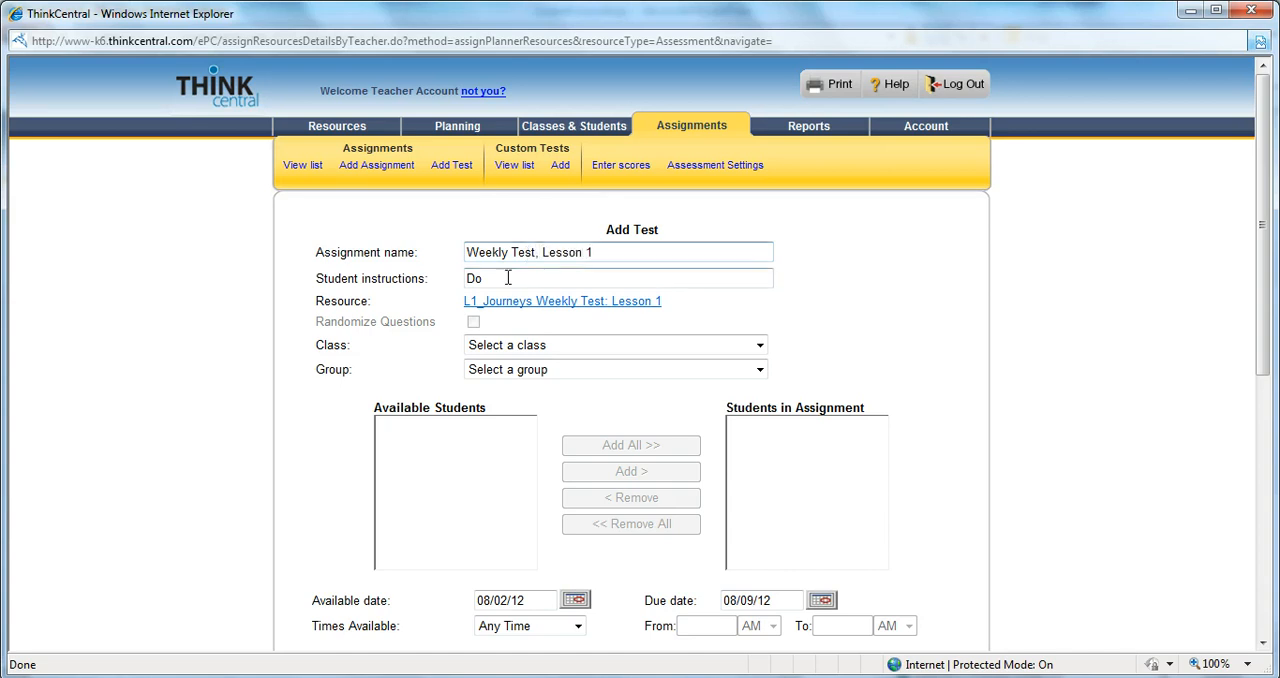
pyautogui.doubleClick(508, 278)
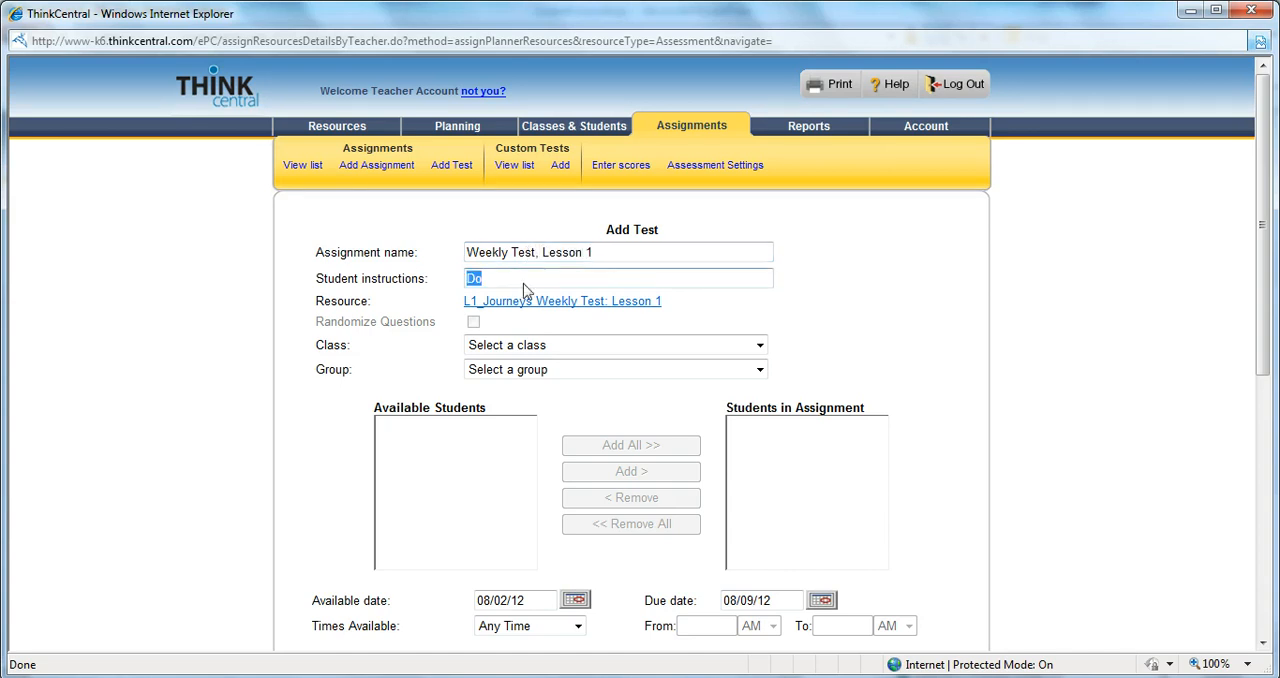
pyautogui.write('Congr')
pyautogui.press('BackSpace')
pyautogui.press('BackSpace')
pyautogui.press('BackSpace')
pyautogui.write('Good luck on this tes')
# Choose the class named after the teacher and add all of its available students to the assignment
pyautogui.click(527, 345)
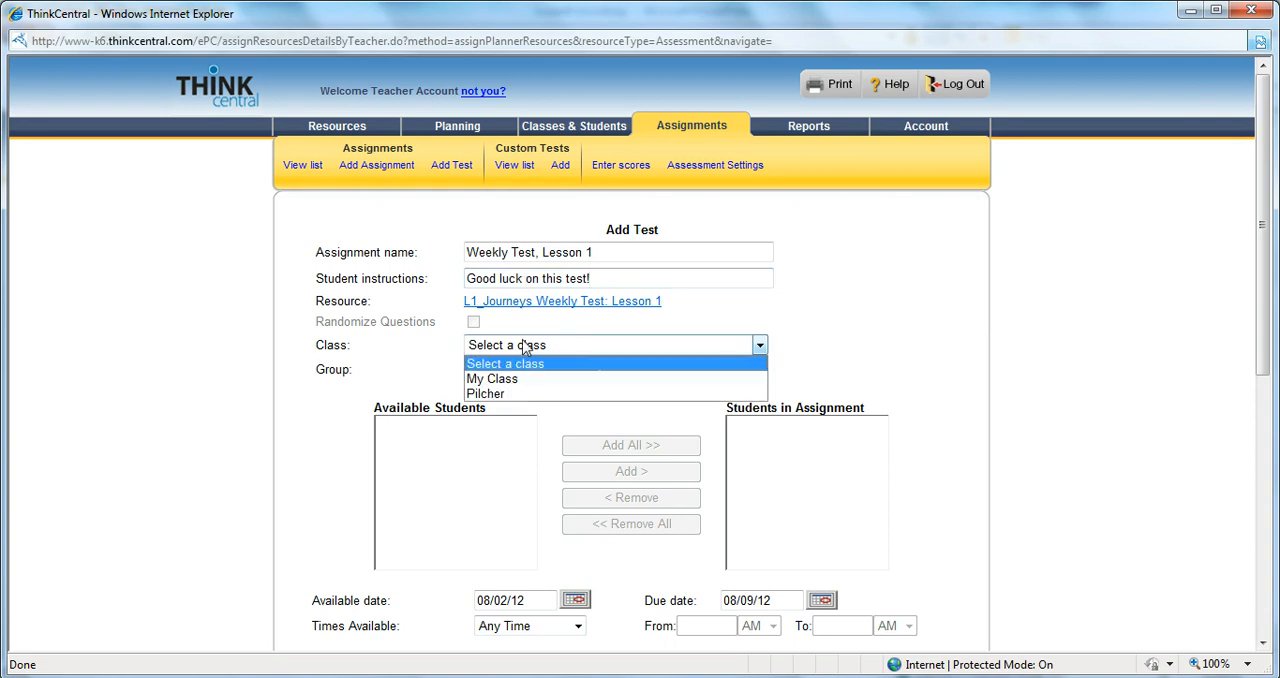
pyautogui.click(509, 393)
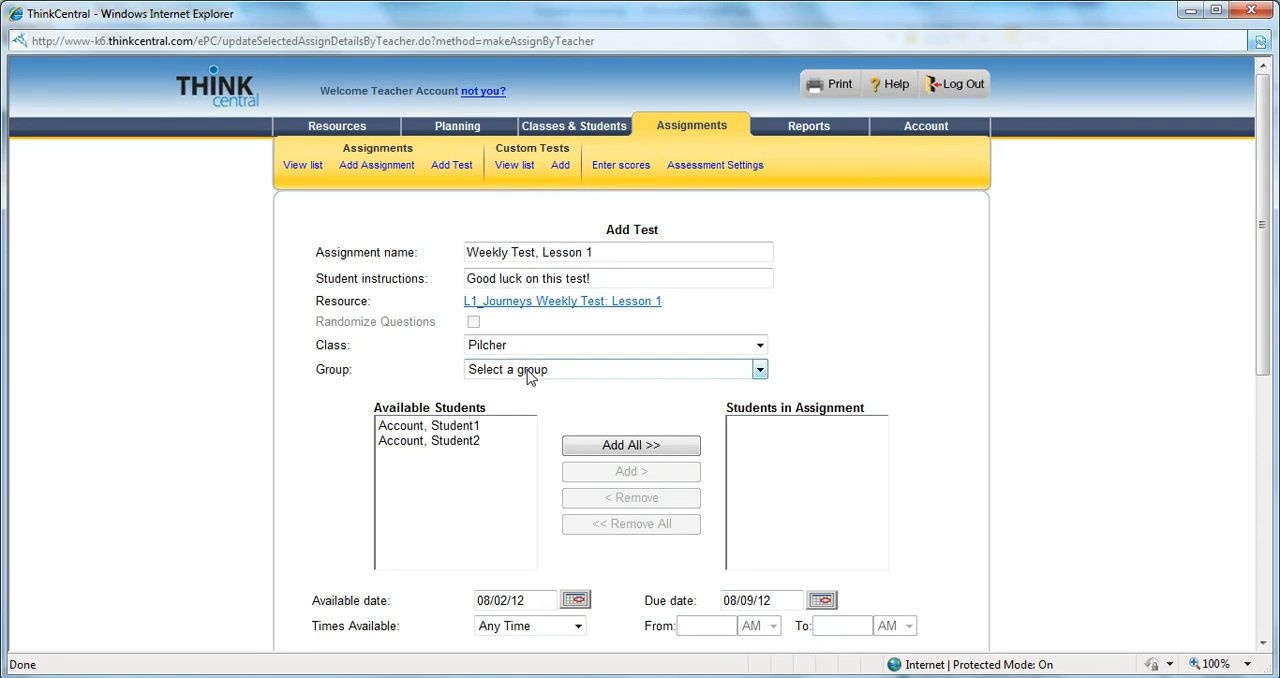
pyautogui.click(493, 427)
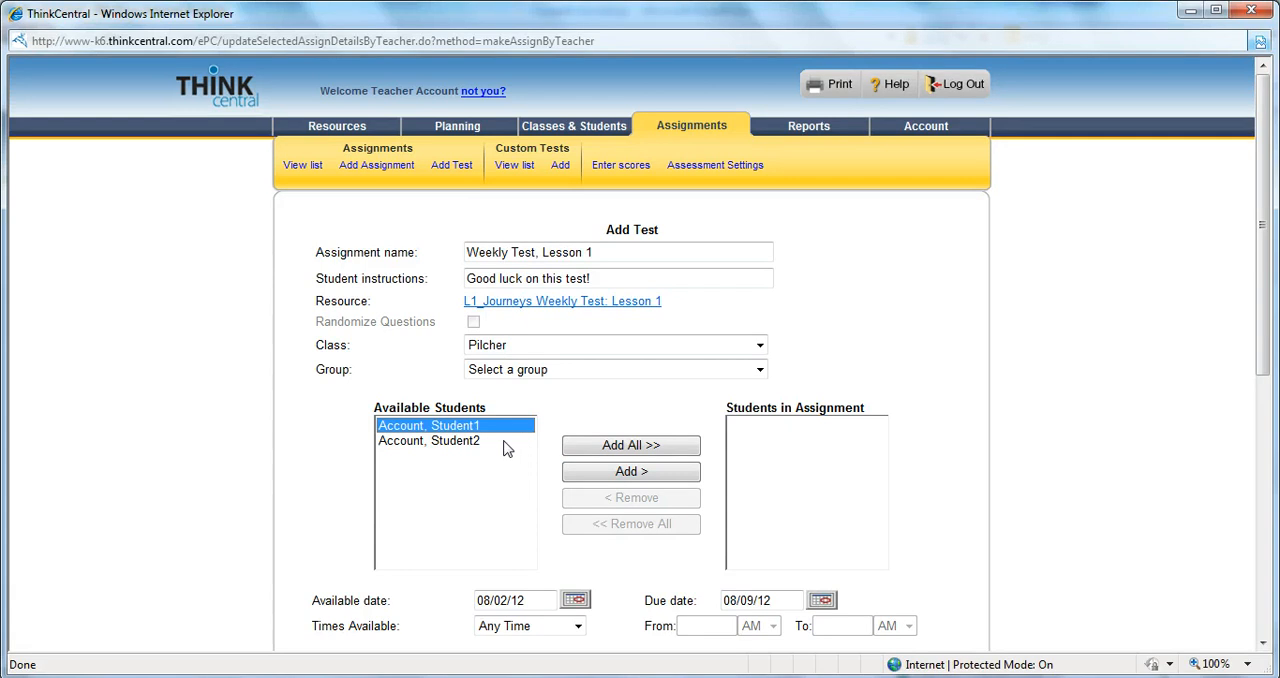
pyautogui.click(603, 474)
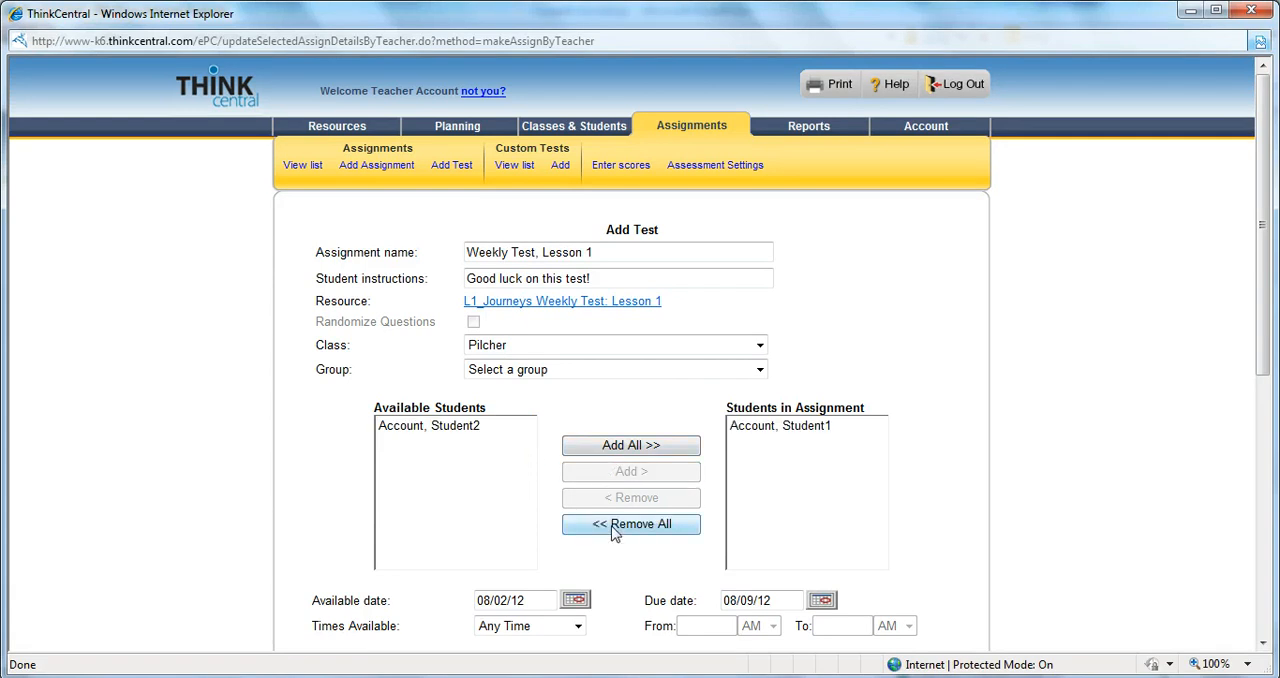
pyautogui.click(614, 526)
pyautogui.click(609, 452)
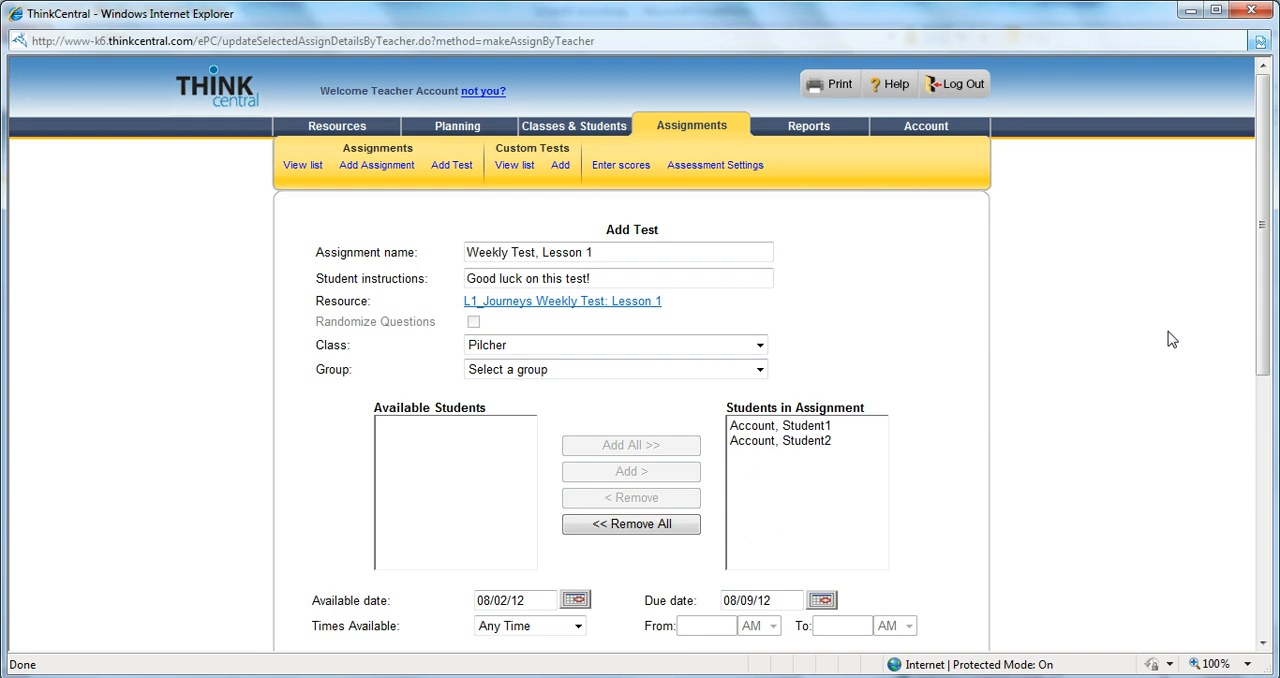
# Enter a password for accessing the assessment in the assessment settings
pyautogui.moveTo(1261, 294); pyautogui.dragTo(1266, 447)
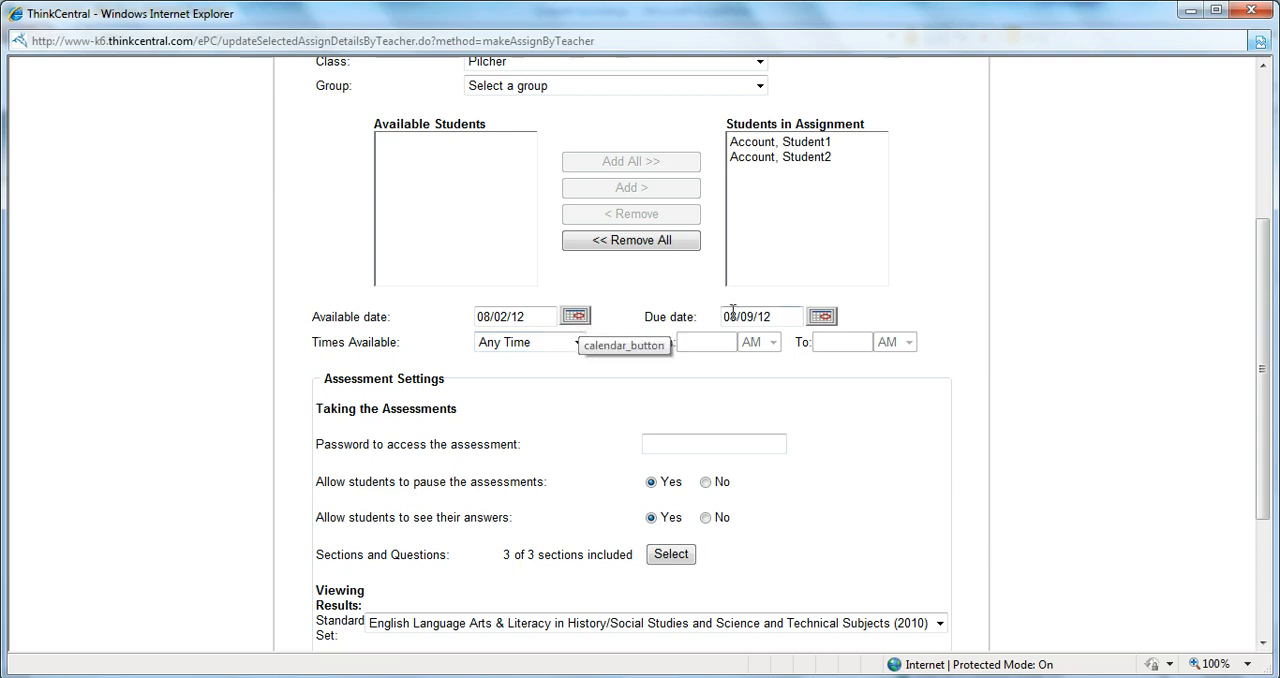
pyautogui.click(678, 443)
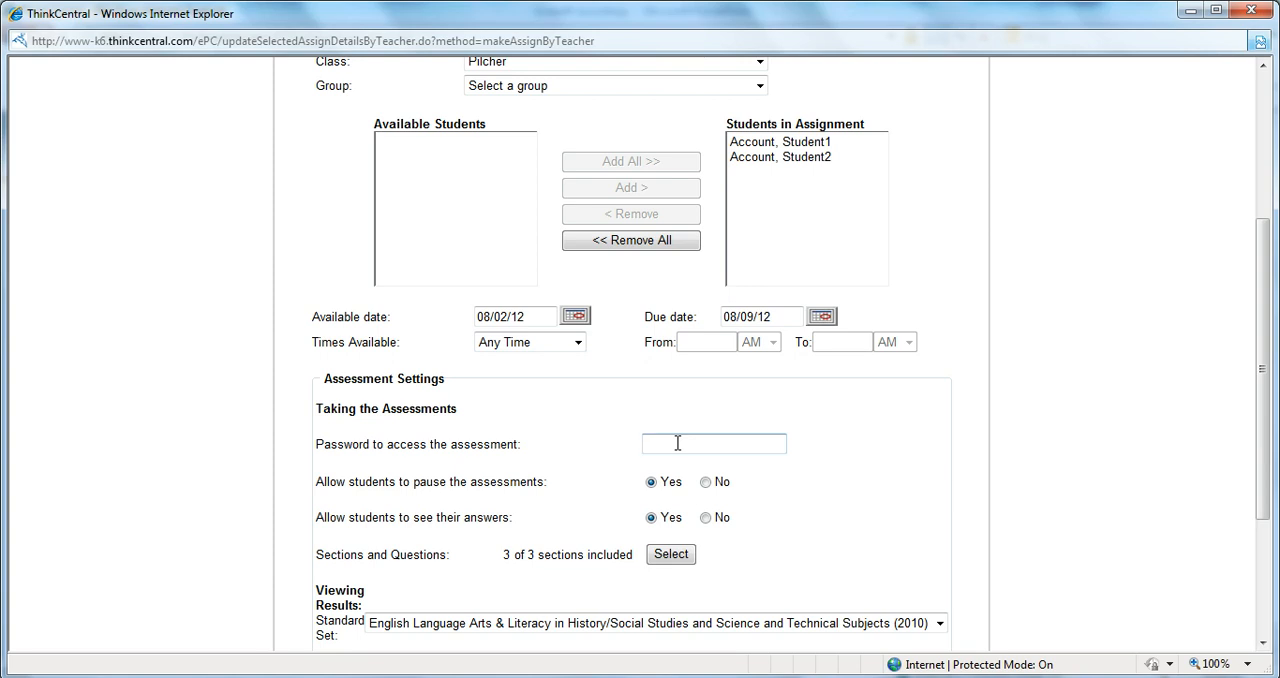
pyautogui.write('assword')
# Exclude the Comprehension and Phonics sections from the test and save the section selection
pyautogui.click(661, 565)
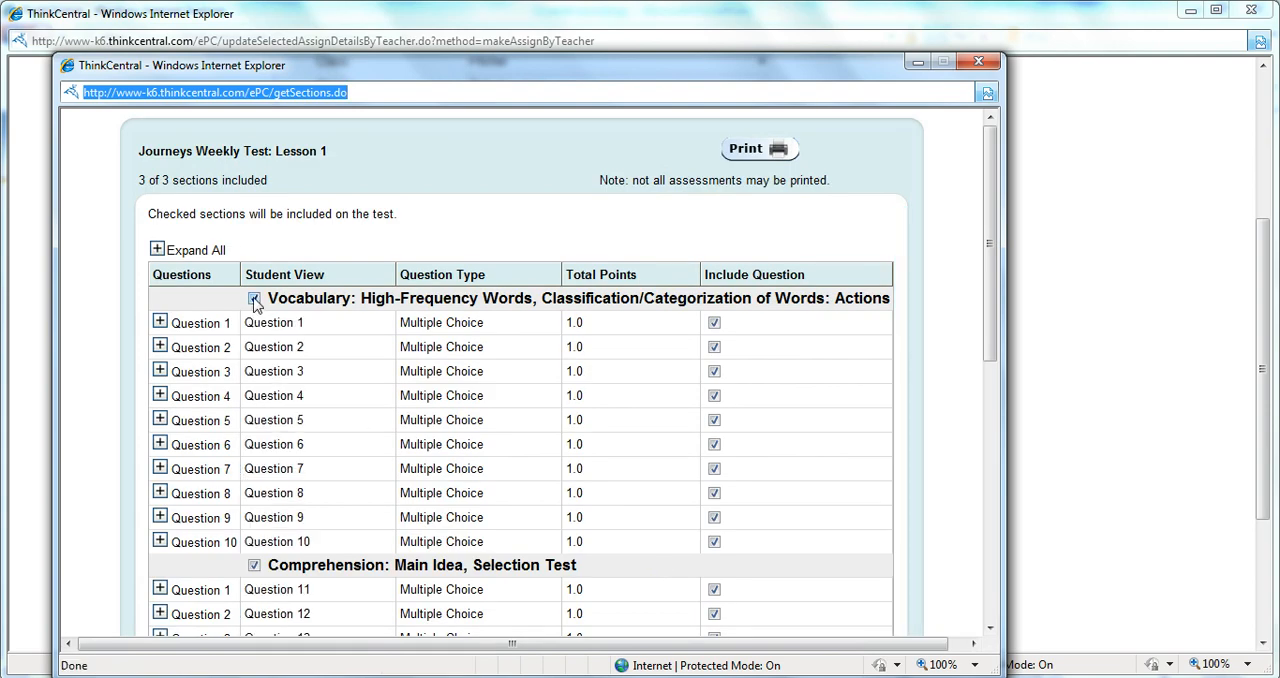
pyautogui.click(254, 565)
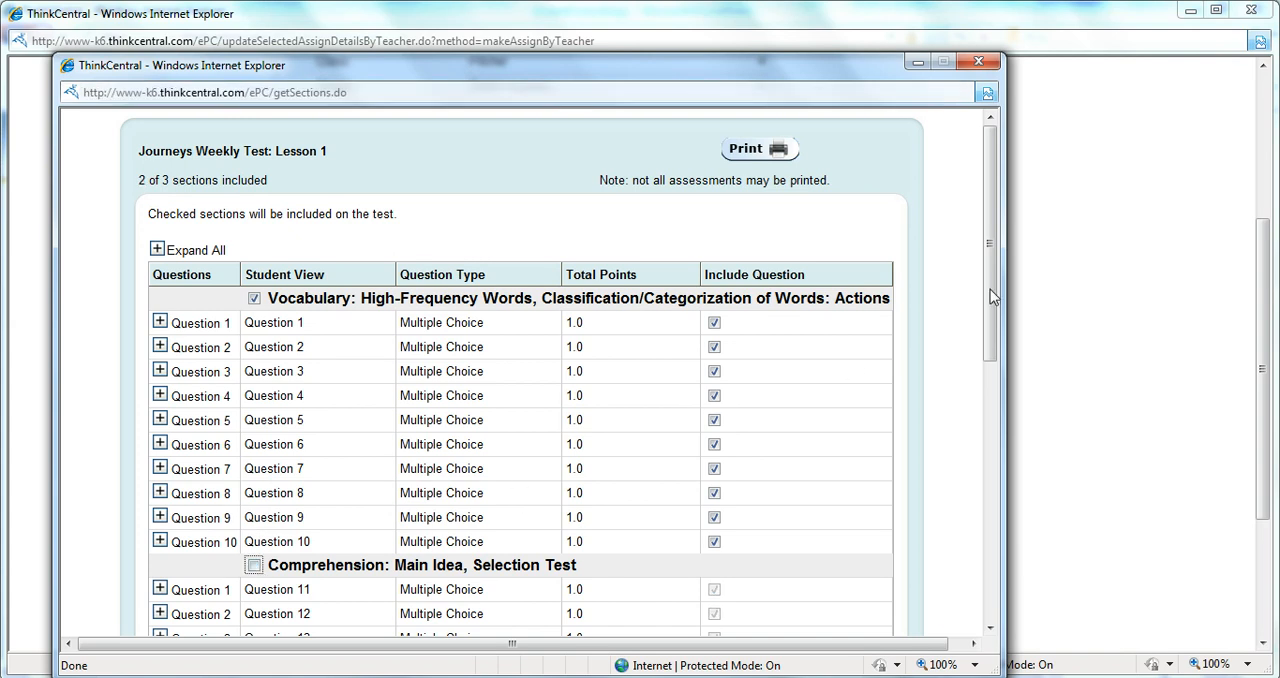
pyautogui.moveTo(990, 296); pyautogui.dragTo(988, 456)
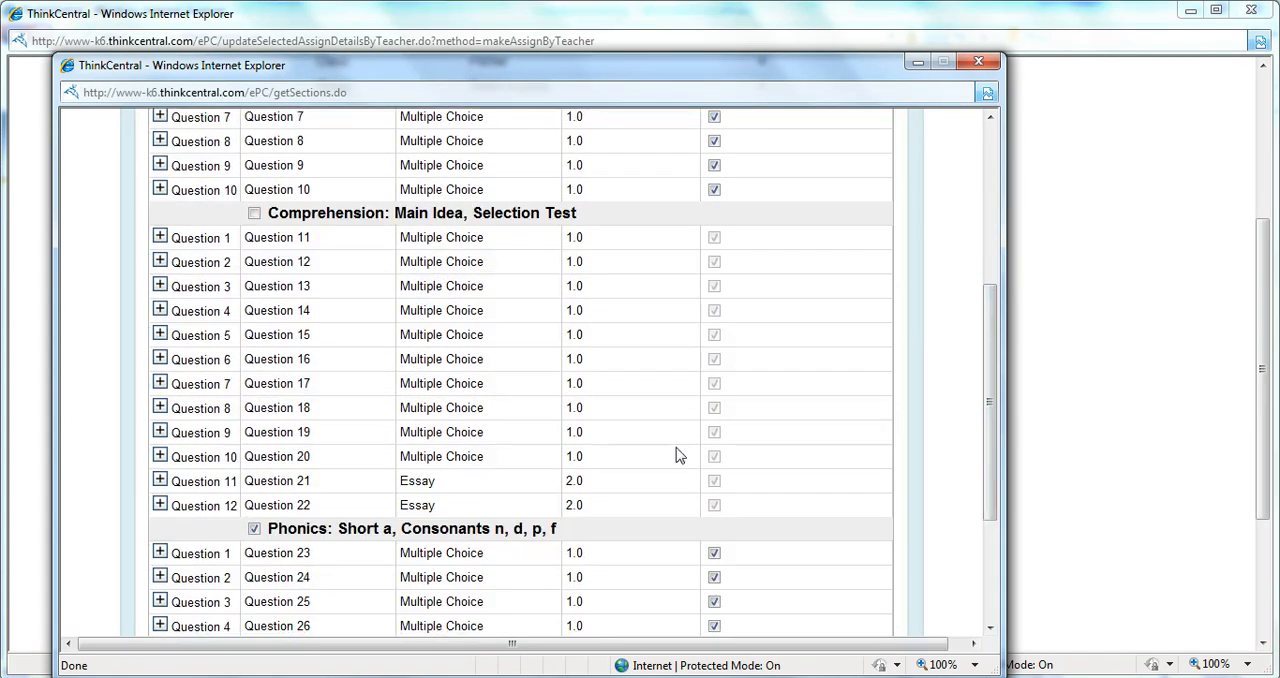
pyautogui.click(254, 529)
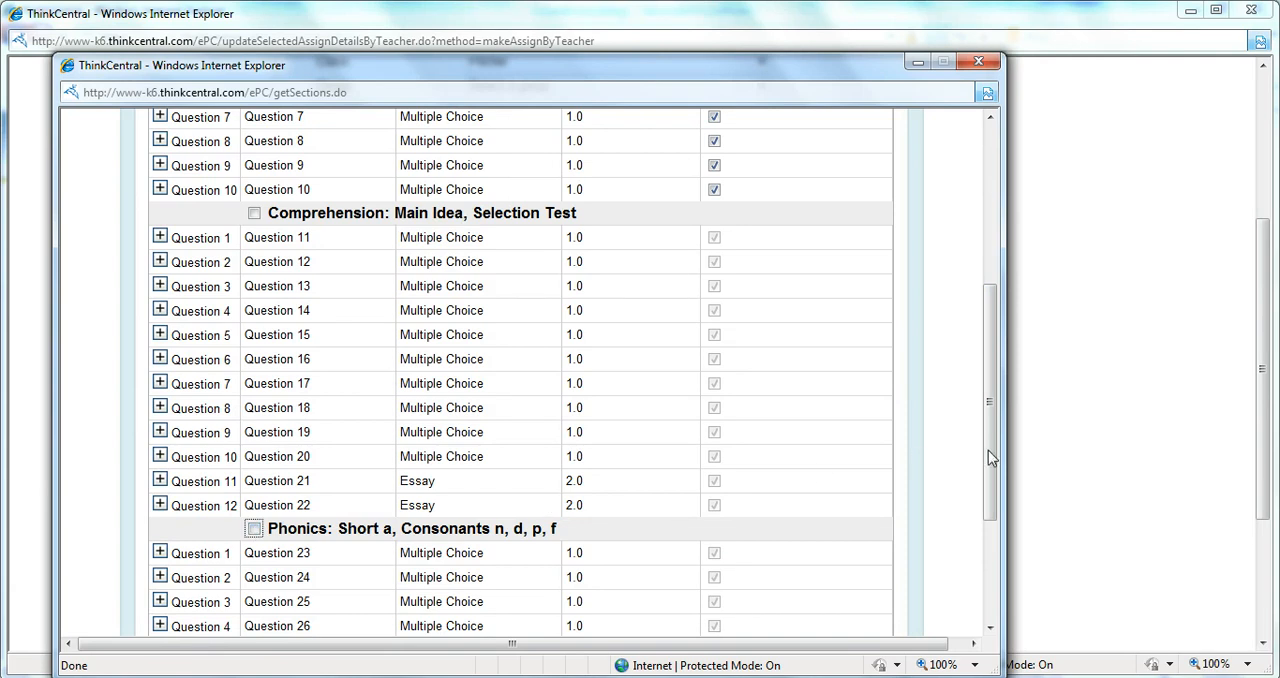
pyautogui.scroll(-5, 990, 455)
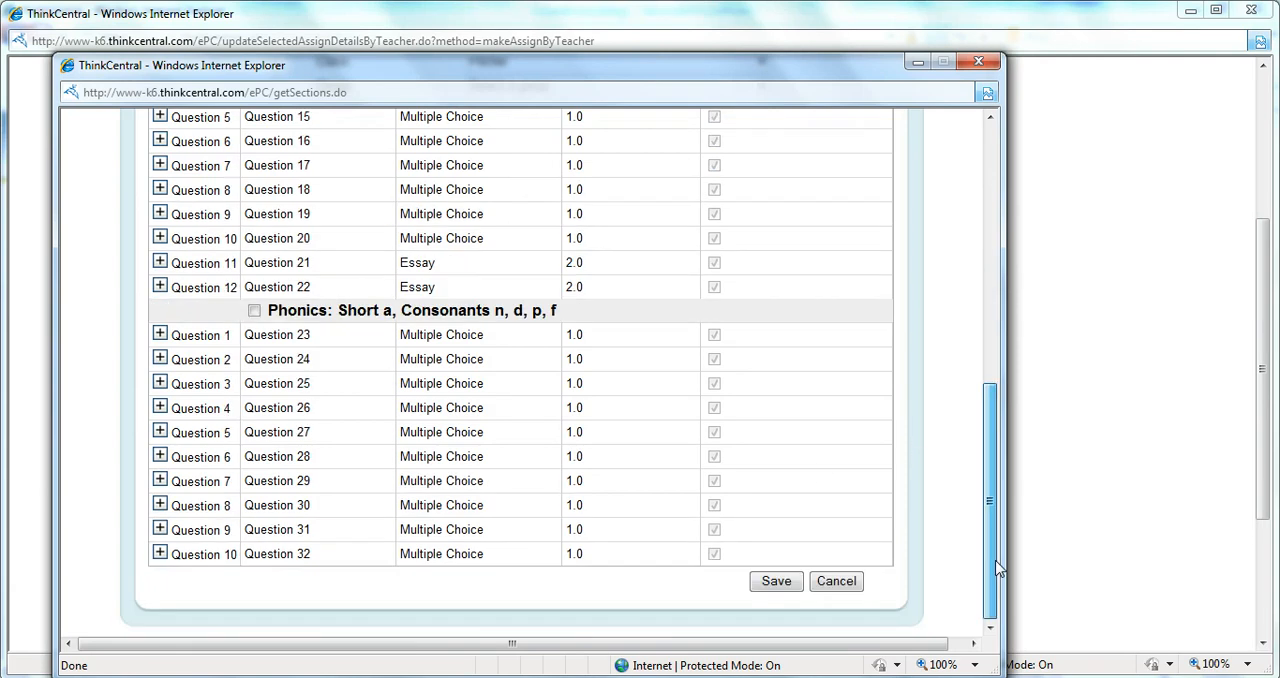
pyautogui.click(772, 583)
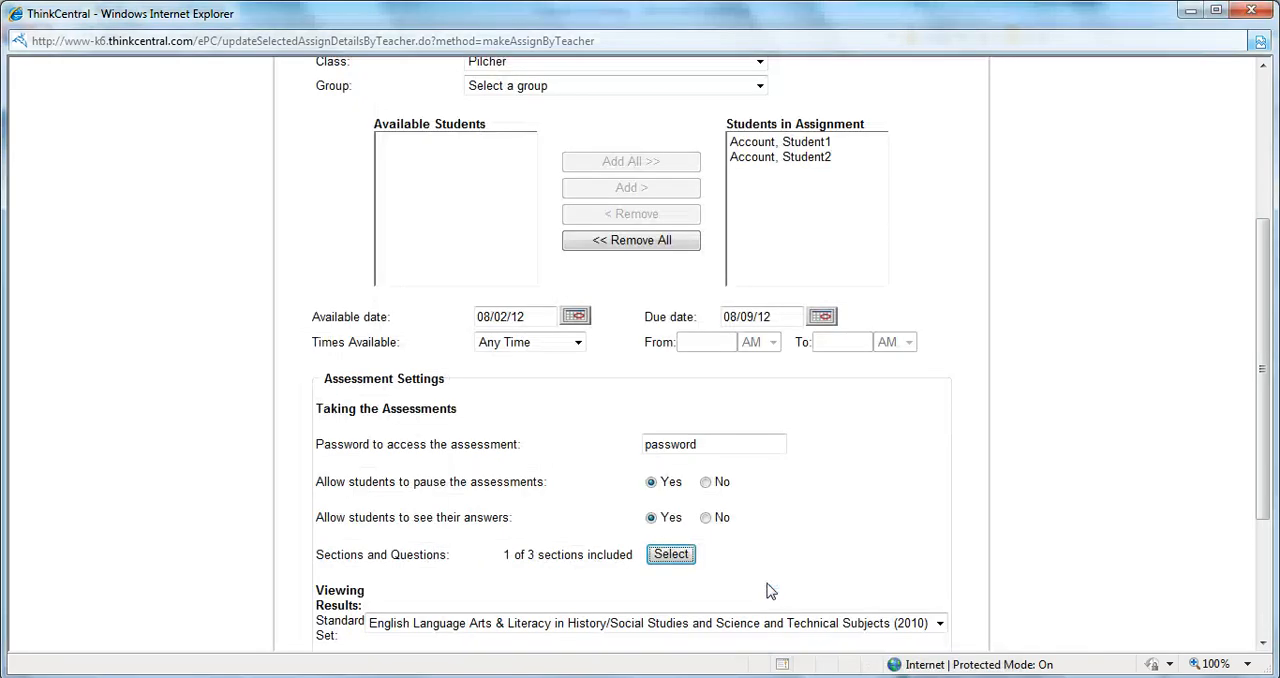
# Save the test assignment and confirm creating it
pyautogui.moveTo(1262, 404); pyautogui.dragTo(1265, 488)
pyautogui.click(858, 561)
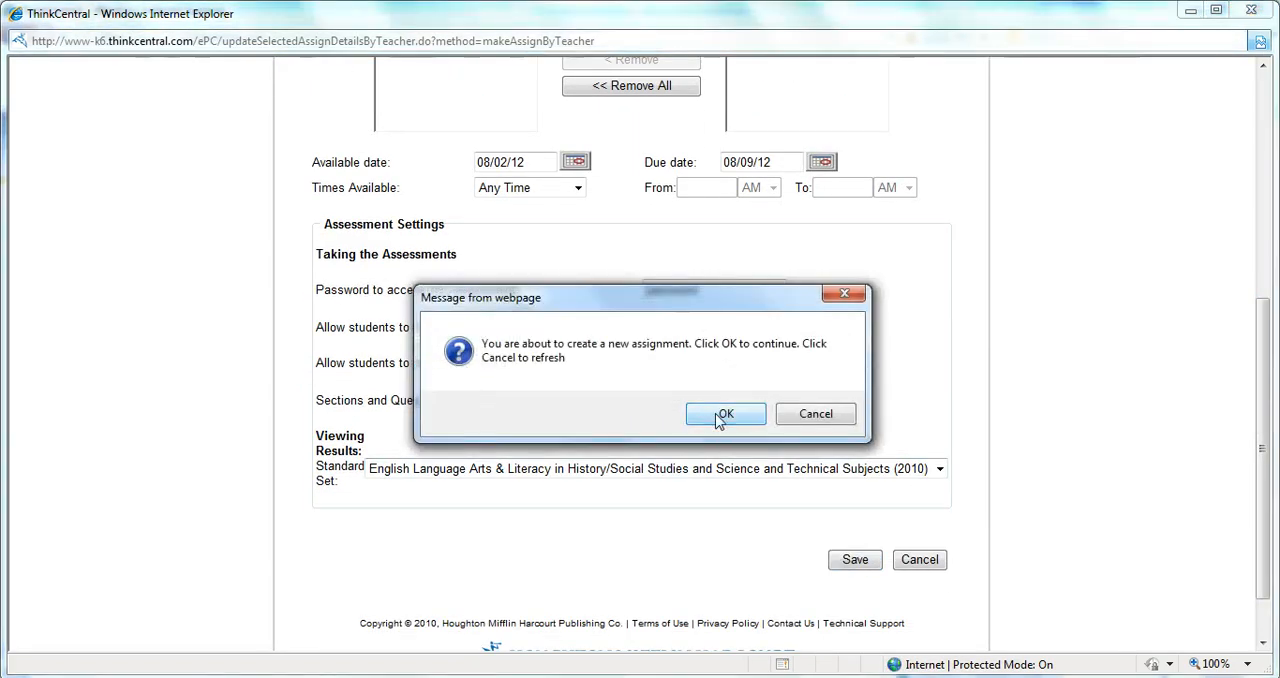
pyautogui.click(722, 414)
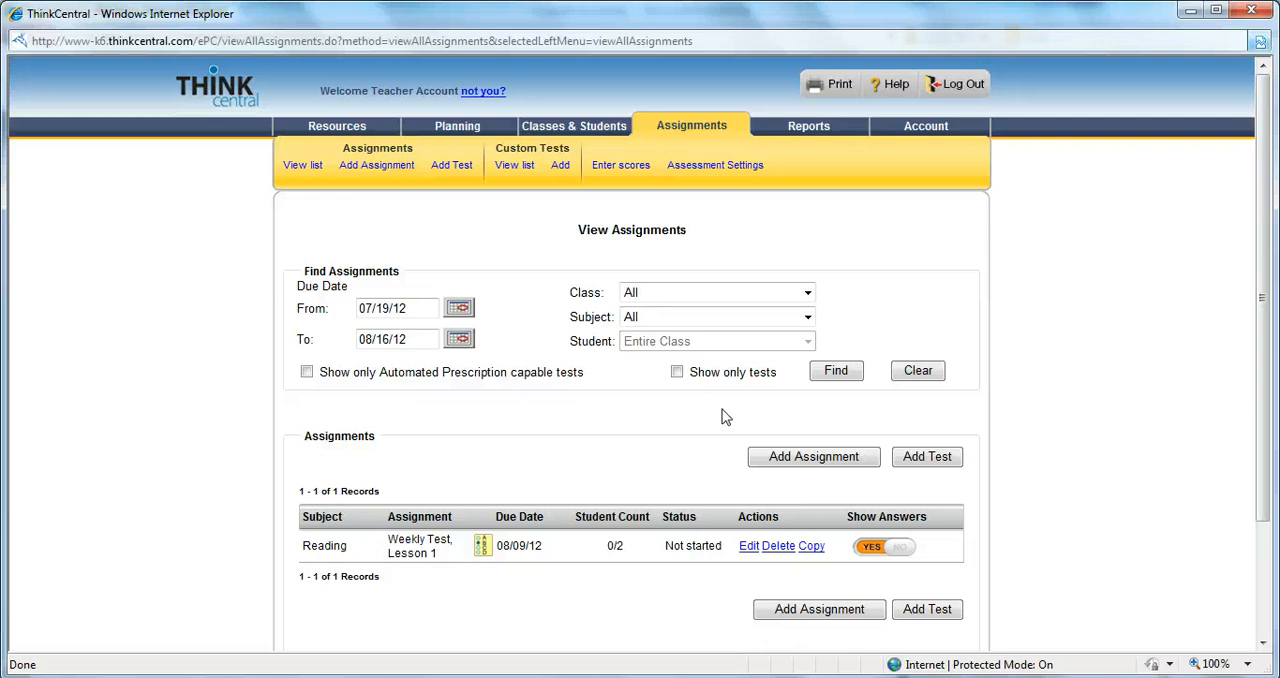
# Log out of the teacher account and open the dialog for adding the evaluation sites page as a favorite
pyautogui.click(975, 87)
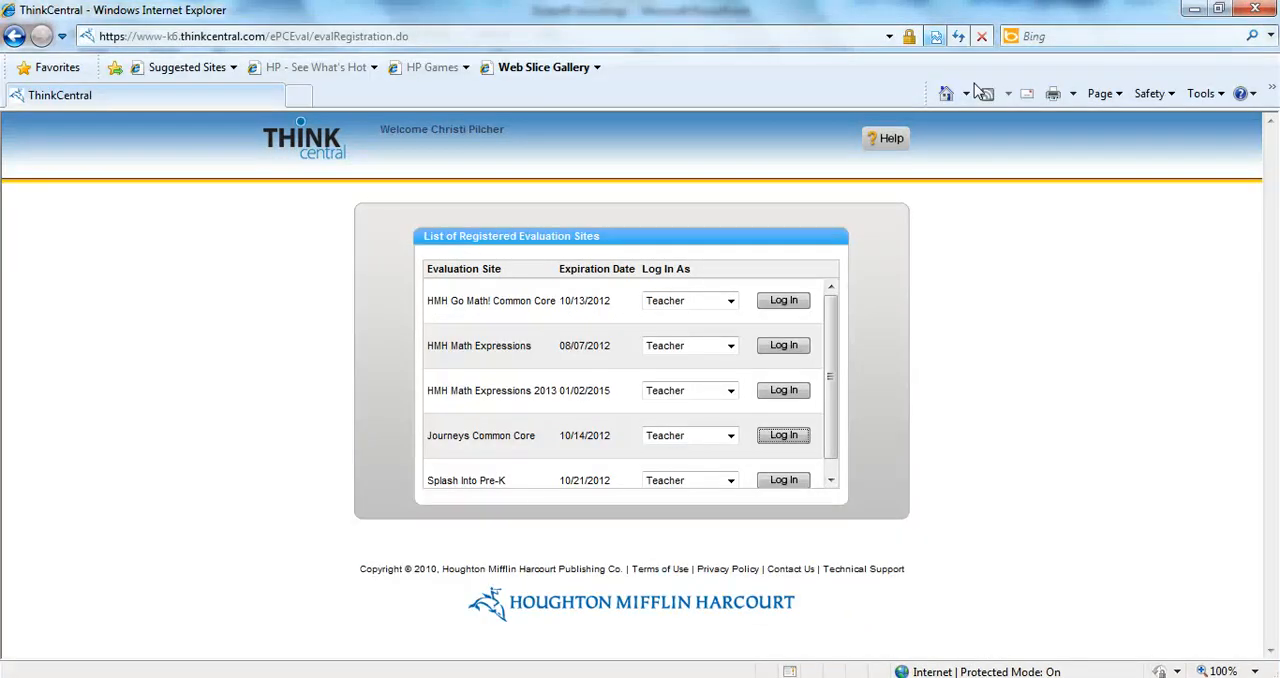
pyautogui.hotkey('ctrl', 'd')
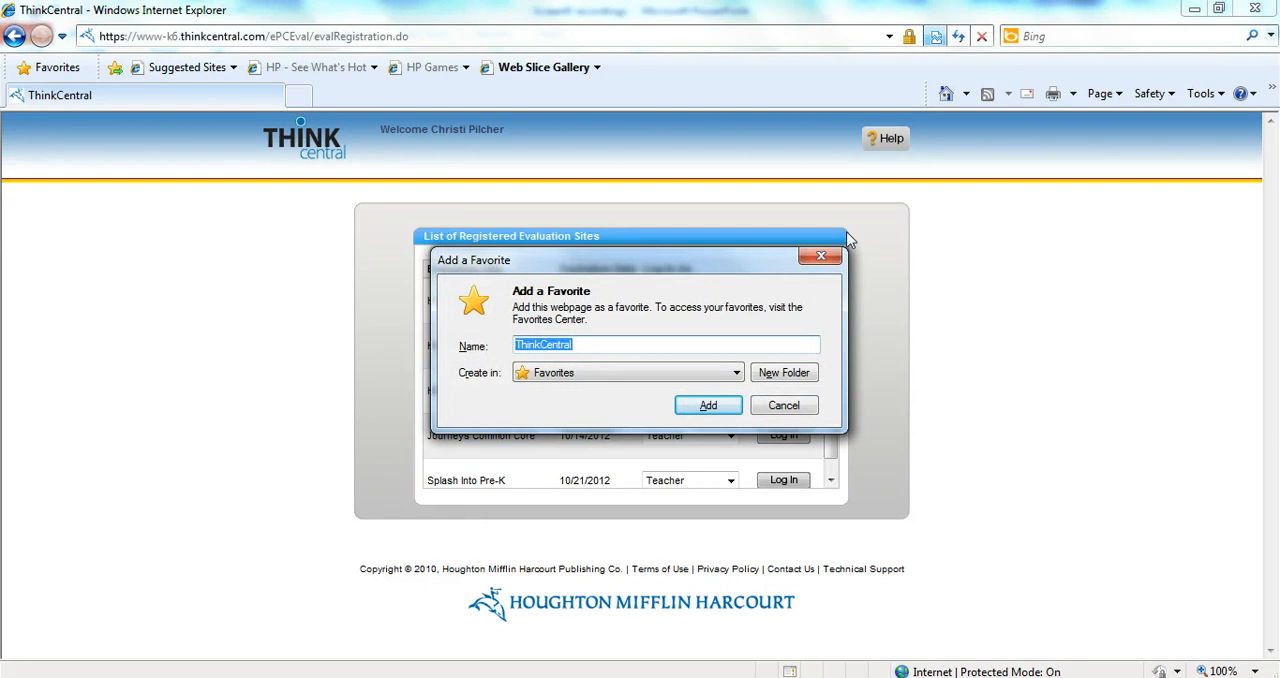
# Dismiss the add-favorite dialog and view the Journeys titles in the student account's My Library
pyautogui.click(792, 412)
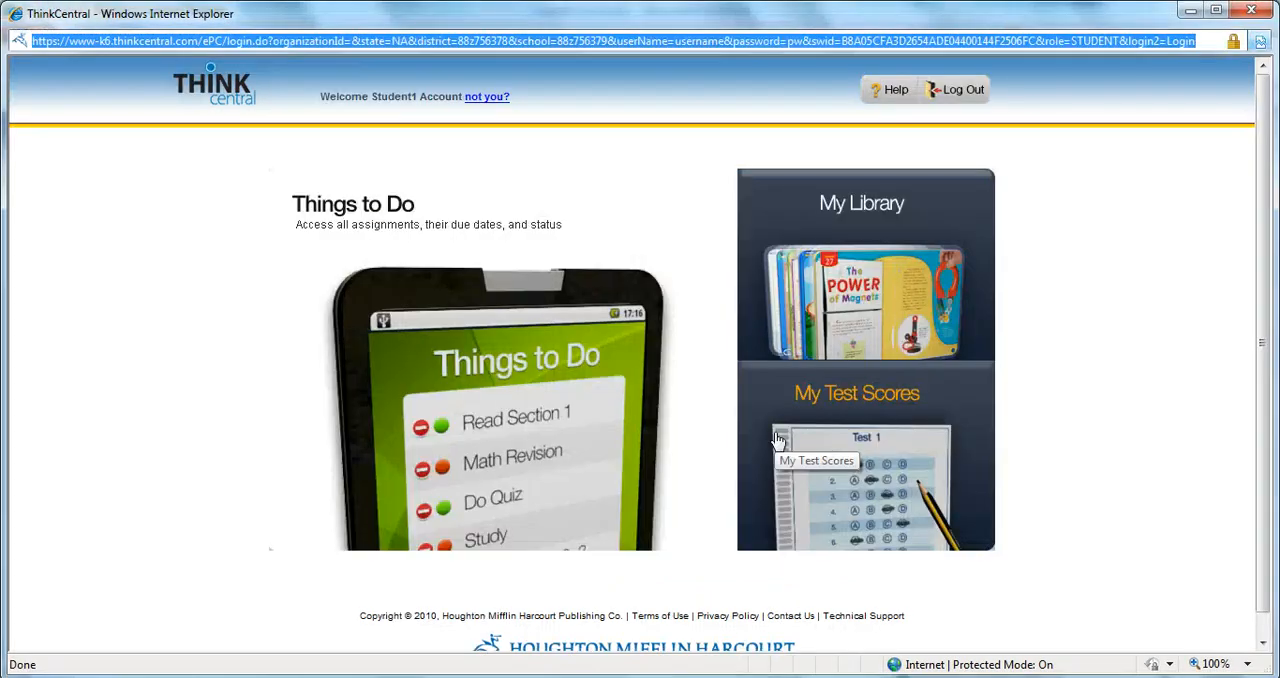
pyautogui.click(878, 332)
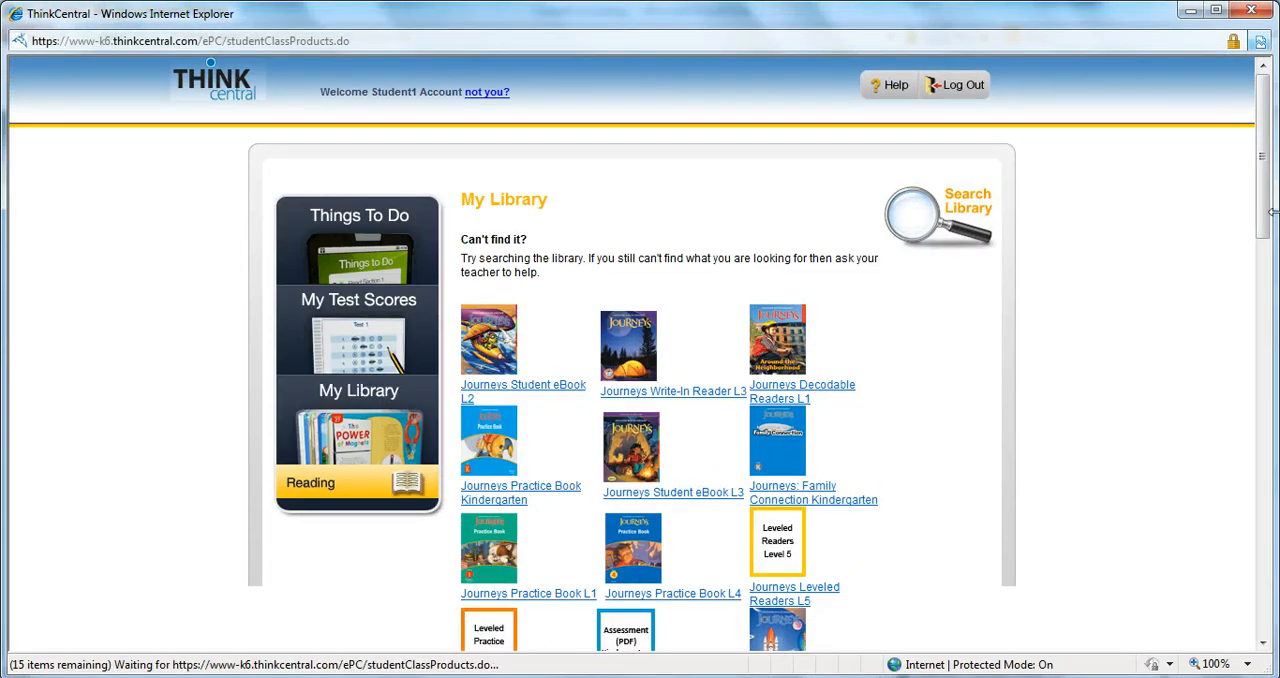
pyautogui.moveTo(1265, 212); pyautogui.dragTo(1267, 176)
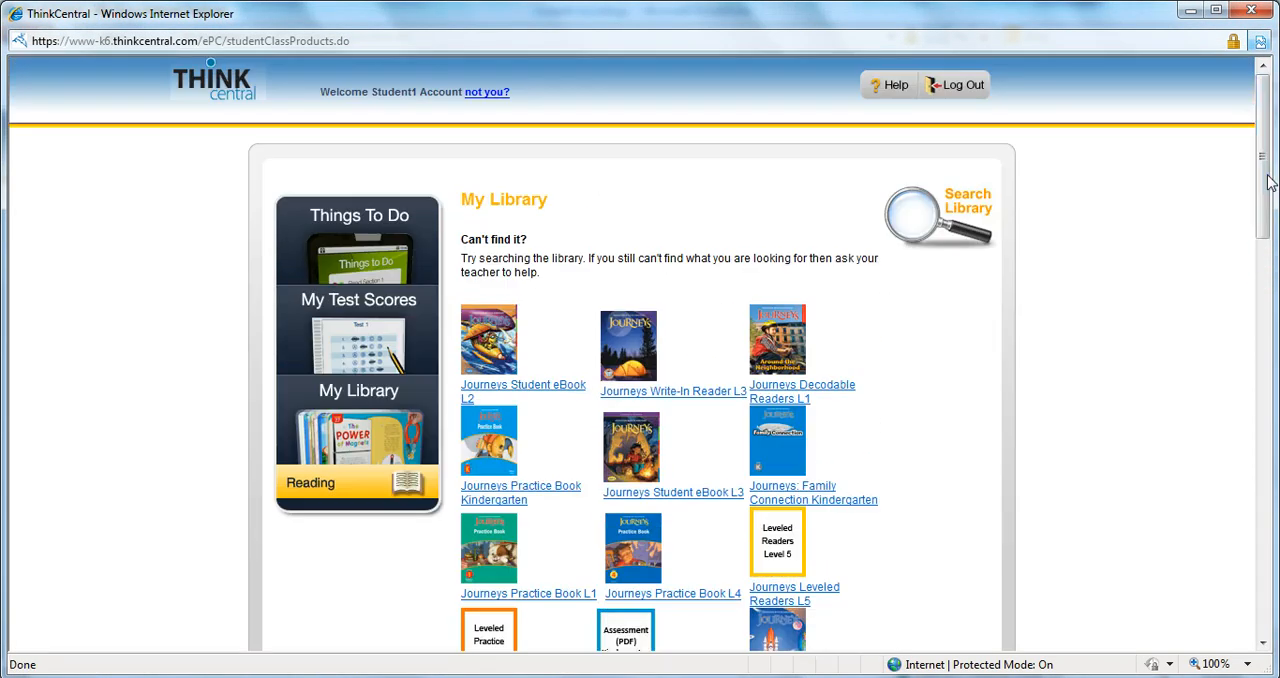
# Open Weekly Test, Lesson 1 from the student's Things to Do assignments and submit the test password
pyautogui.click(345, 245)
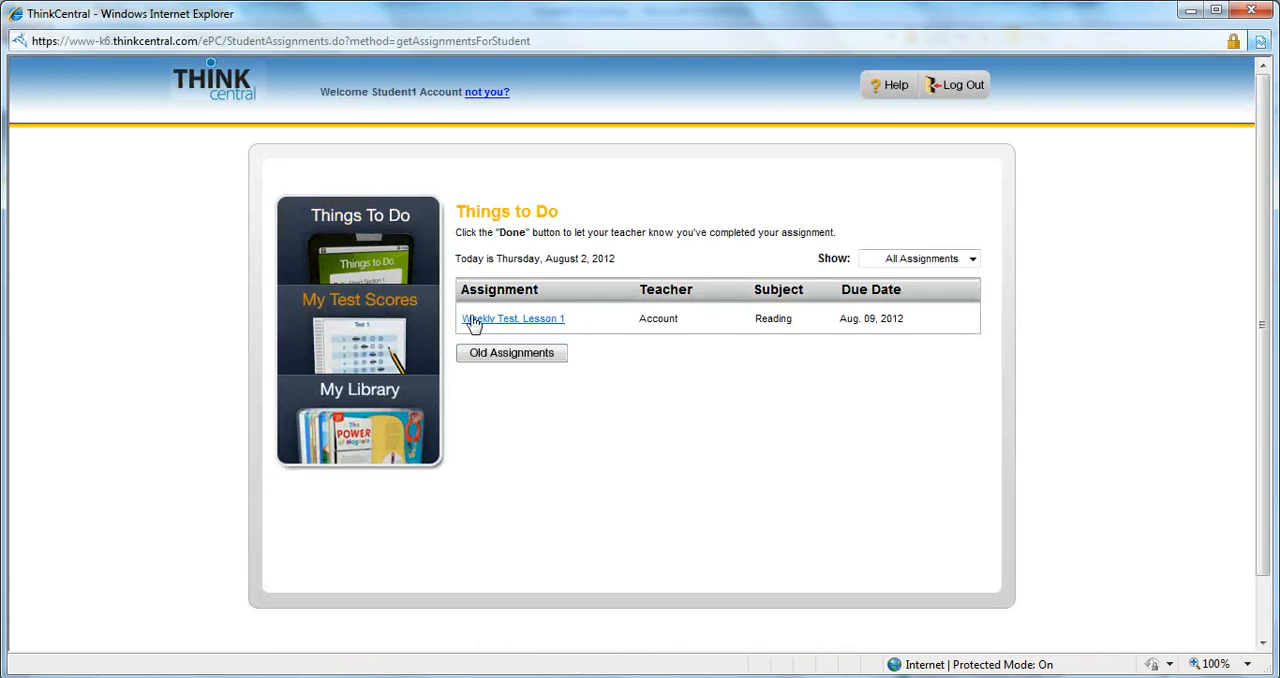
pyautogui.click(479, 320)
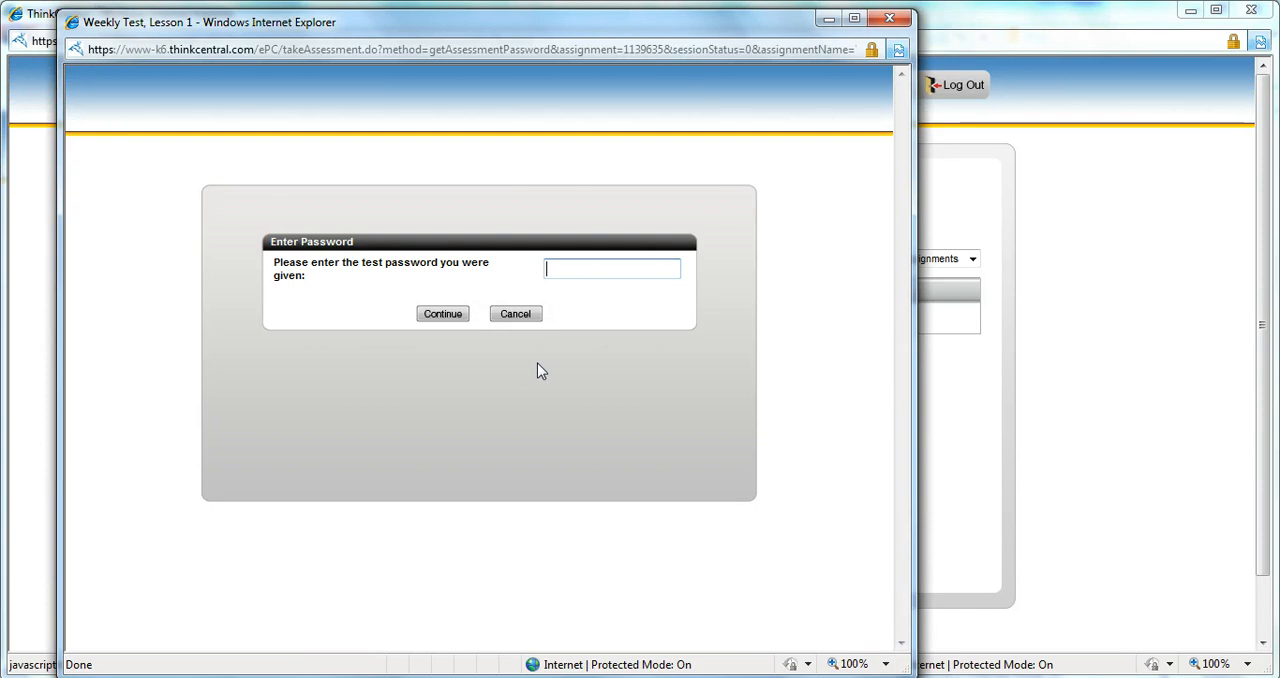
pyautogui.write('password')
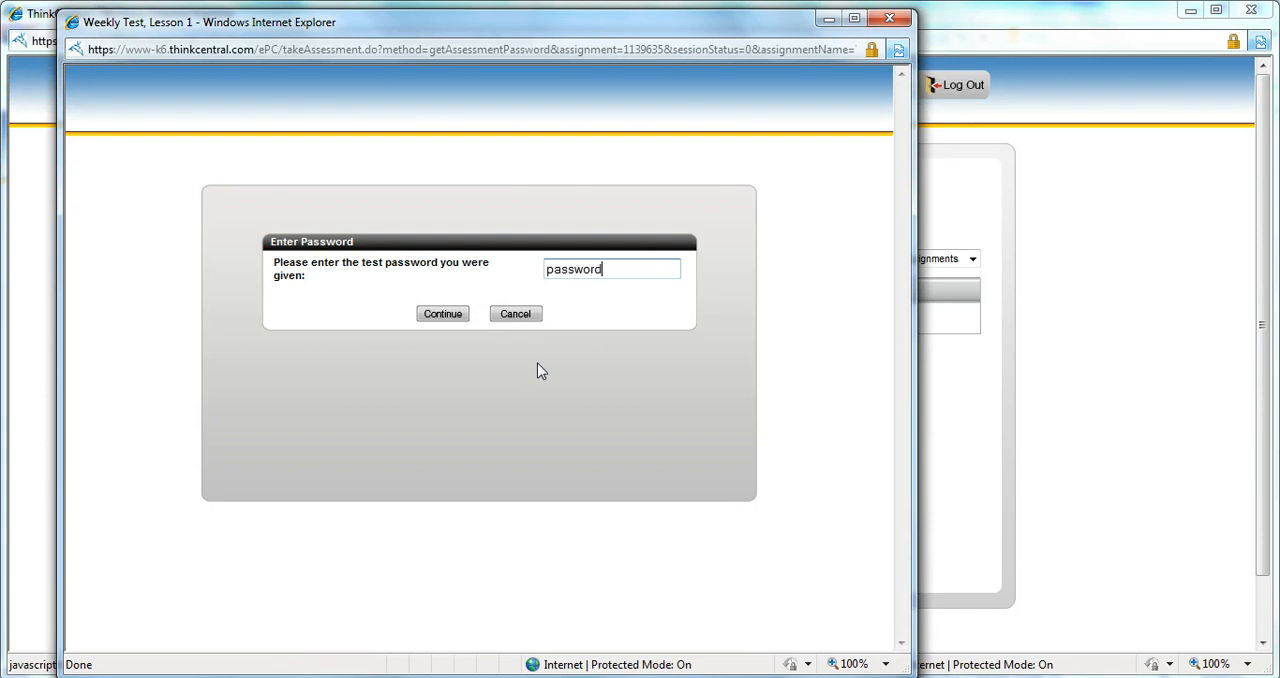
pyautogui.click(459, 318)
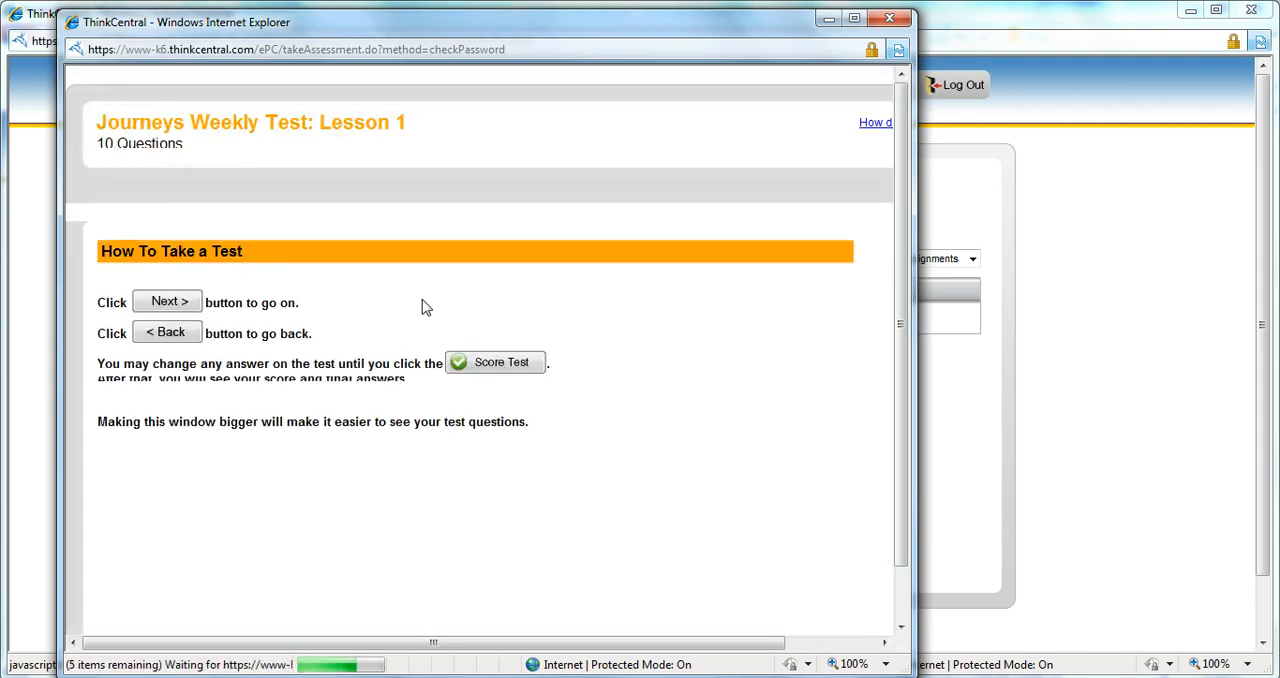
# Start the test at Question 1 and decline restricting the page to securely delivered content
pyautogui.click(508, 512)
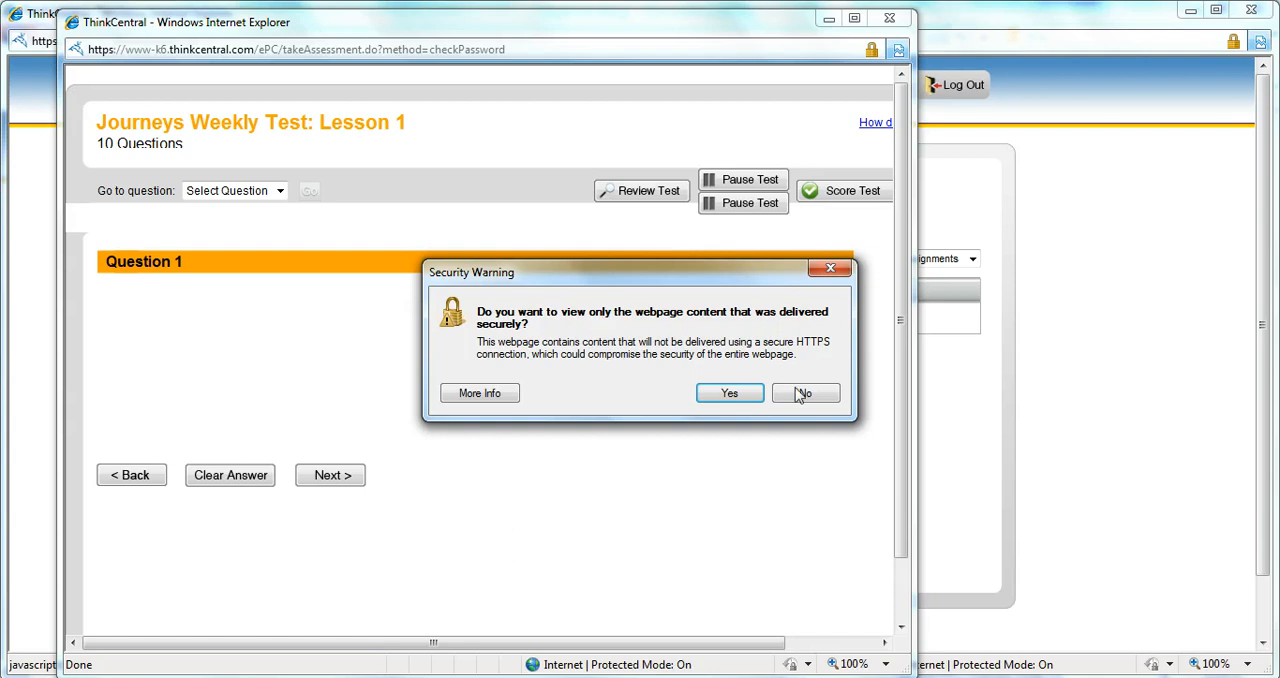
pyautogui.click(808, 394)
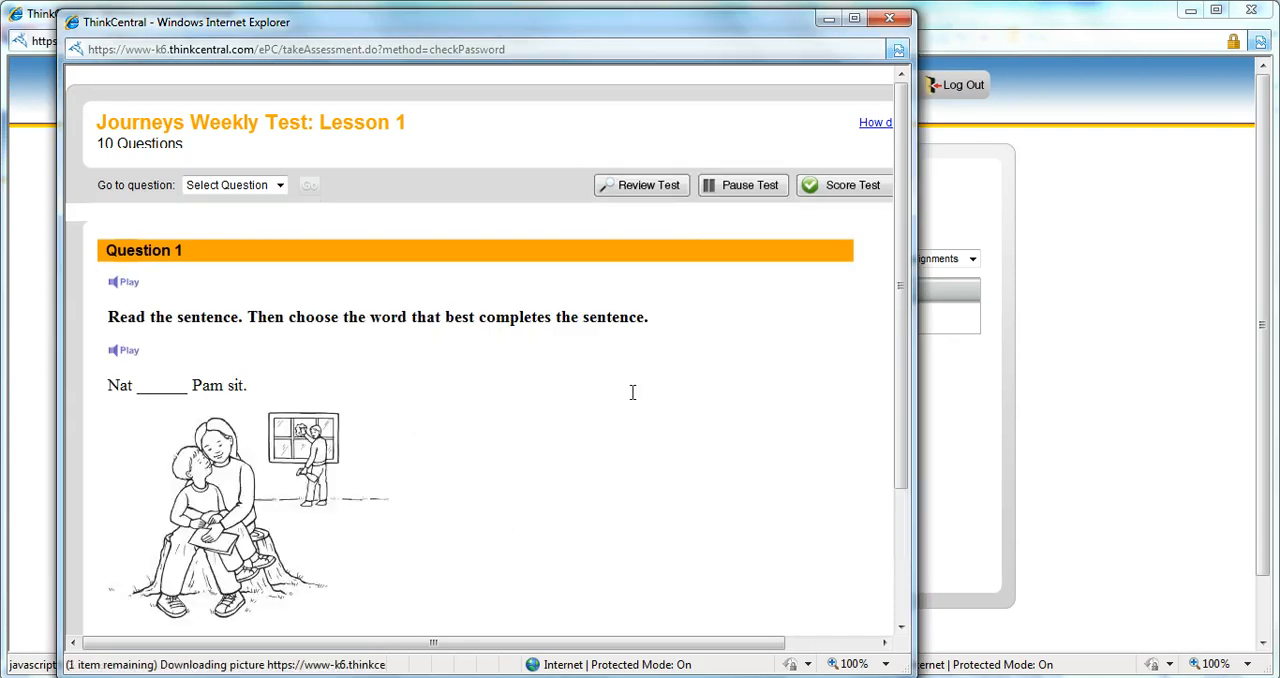